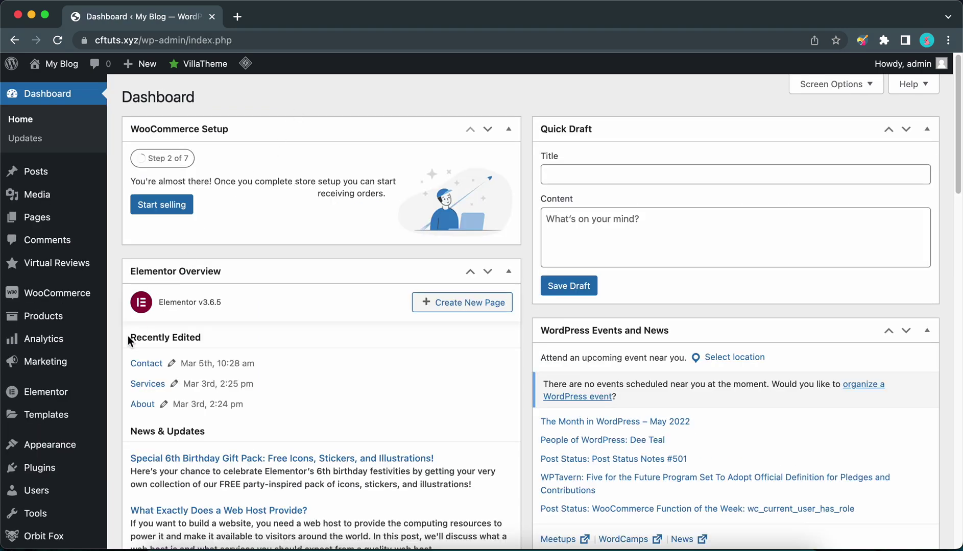
# - Open the Neve Custom Layouts list from the Appearance menu
pyautogui.moveTo(45, 445)
pyautogui.click(163, 491)
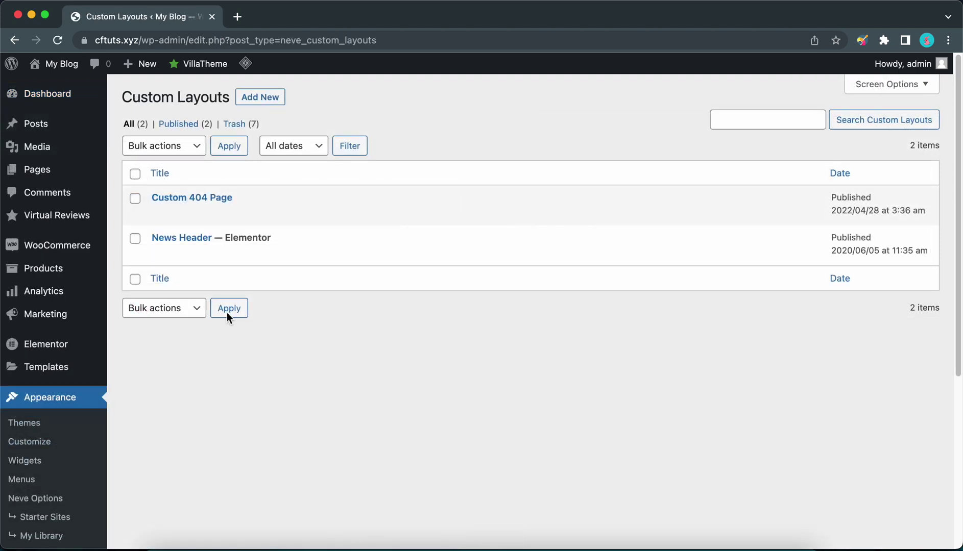
# - Create a new custom layout titled 'Shop Countdown'
pyautogui.click(275, 98)
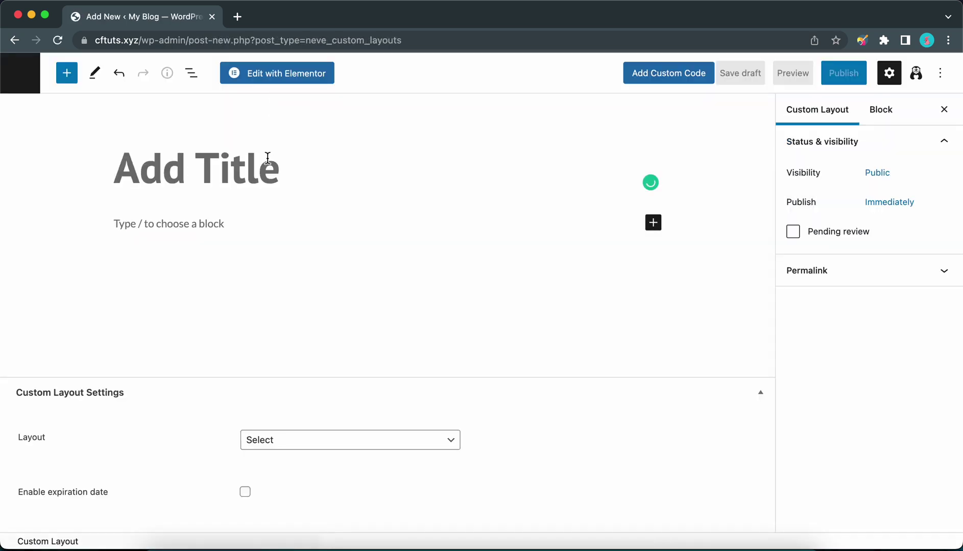
pyautogui.write('Shop')
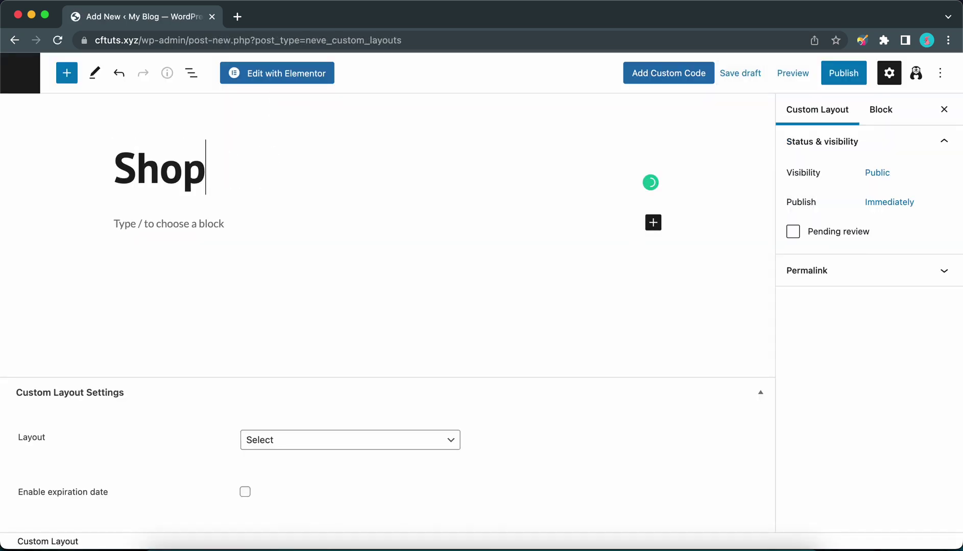
pyautogui.write(' Countdown')
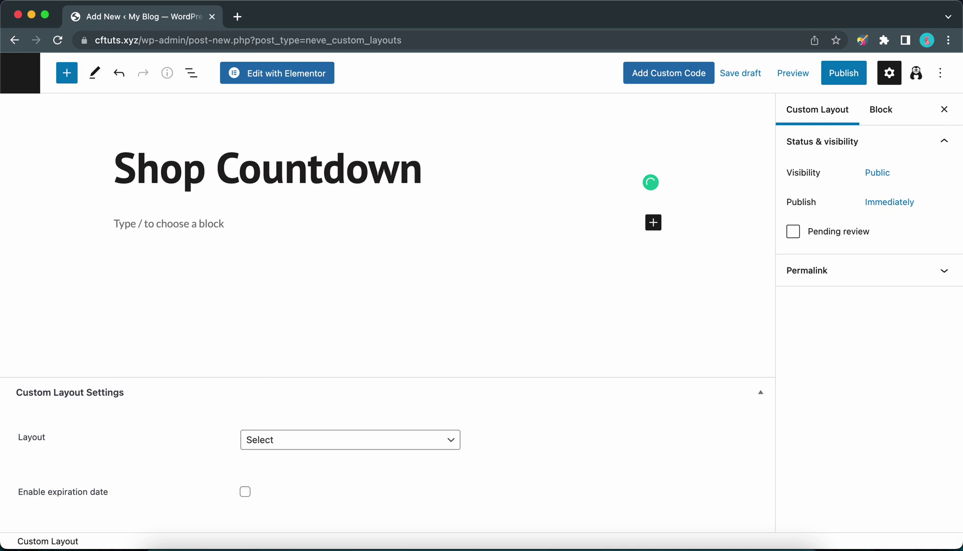
pyautogui.click(657, 224)
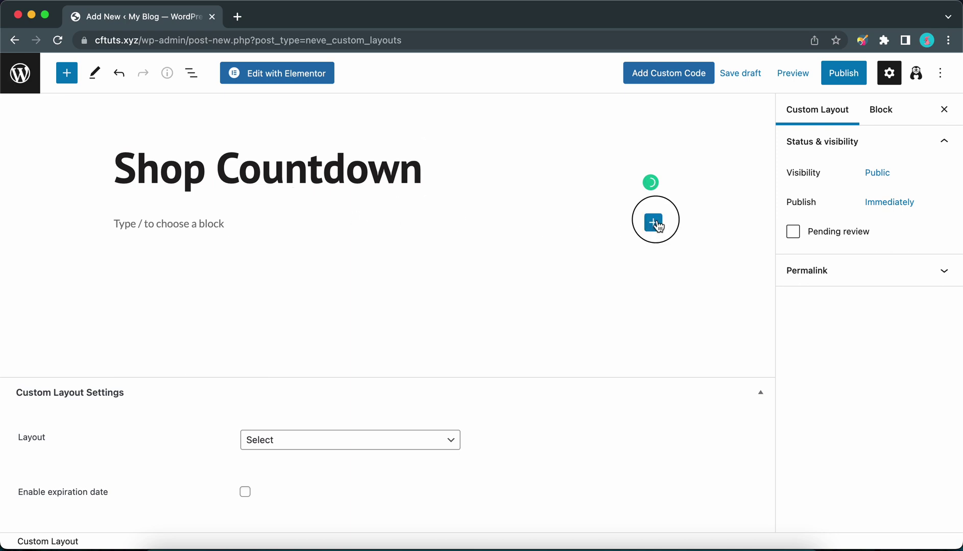
# - Insert a Section block, skipping presets to leave one empty column
pyautogui.write('sect')
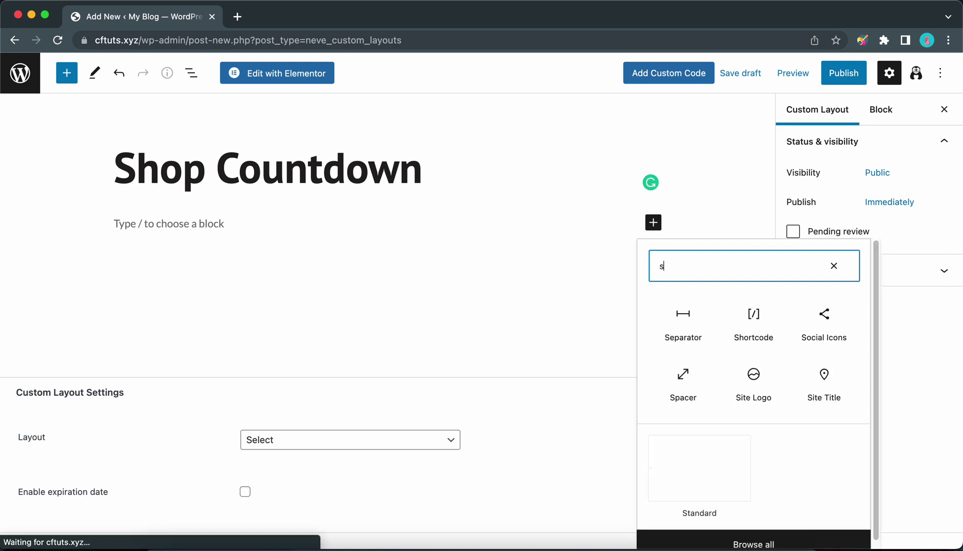
pyautogui.click(697, 318)
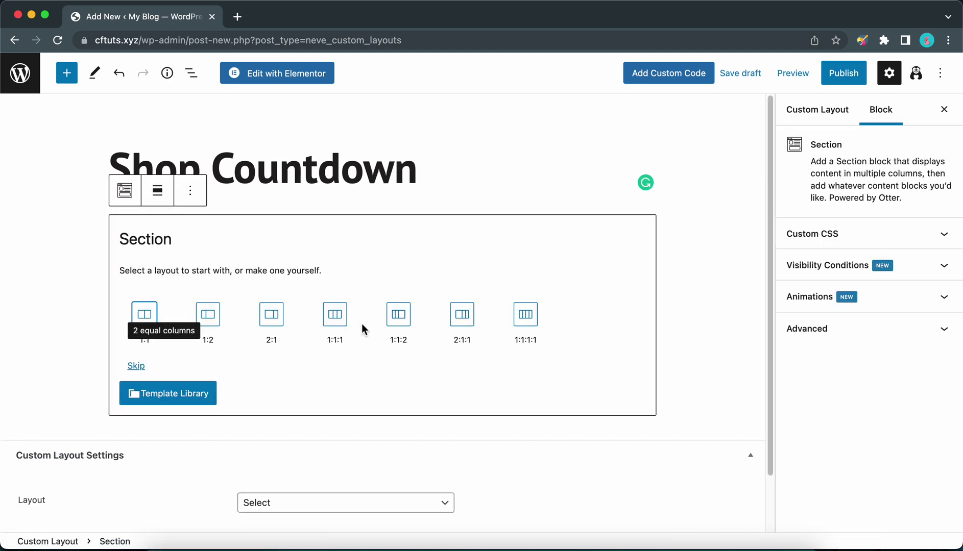
pyautogui.click(138, 368)
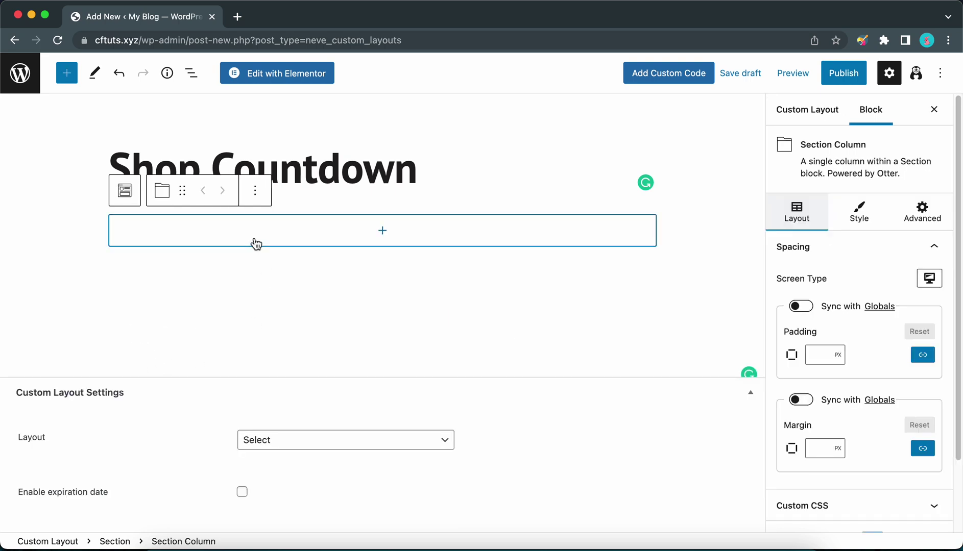
# - Add a Countdown block inside the section's column
pyautogui.click(384, 232)
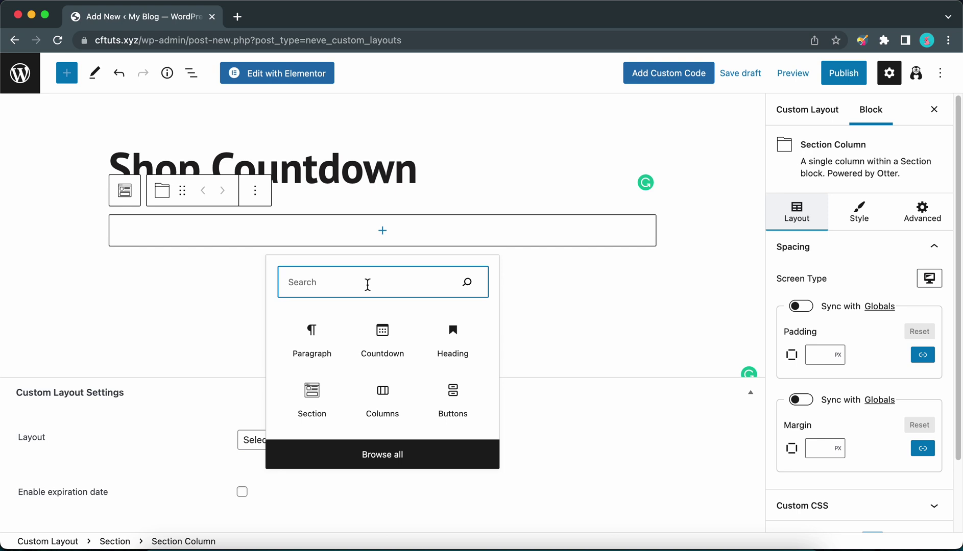
pyautogui.write('cou')
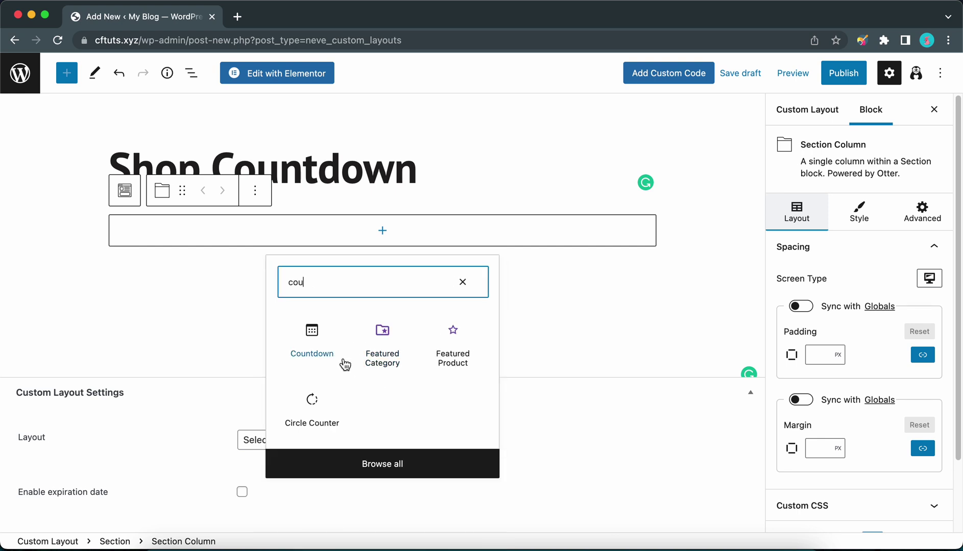
pyautogui.click(324, 350)
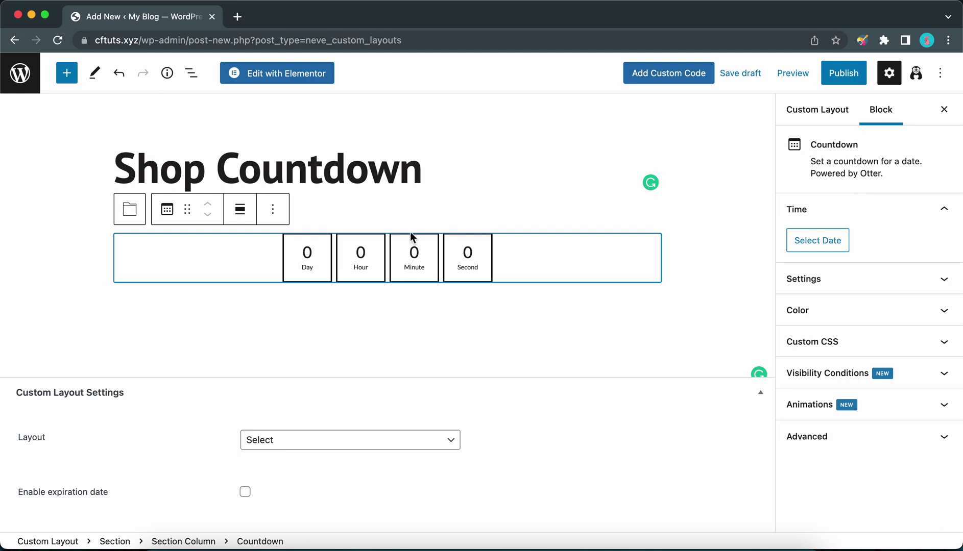
pyautogui.click(508, 313)
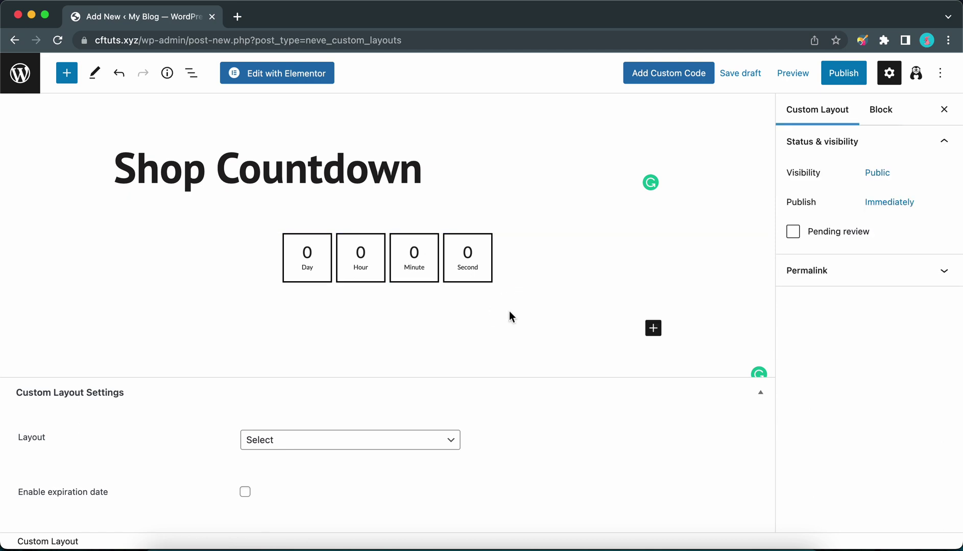
# - Add a centre-aligned H3 Heading block
pyautogui.click(654, 329)
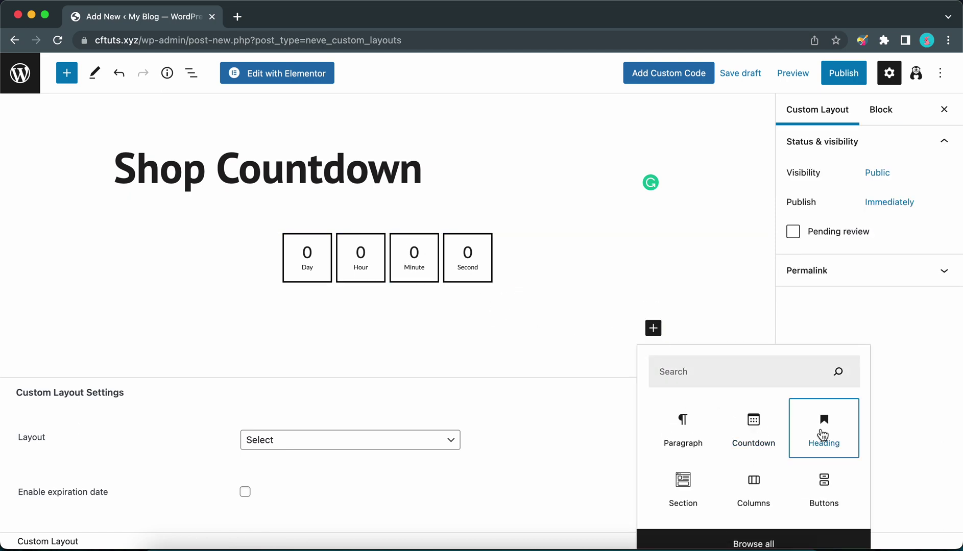
pyautogui.click(820, 432)
pyautogui.click(240, 296)
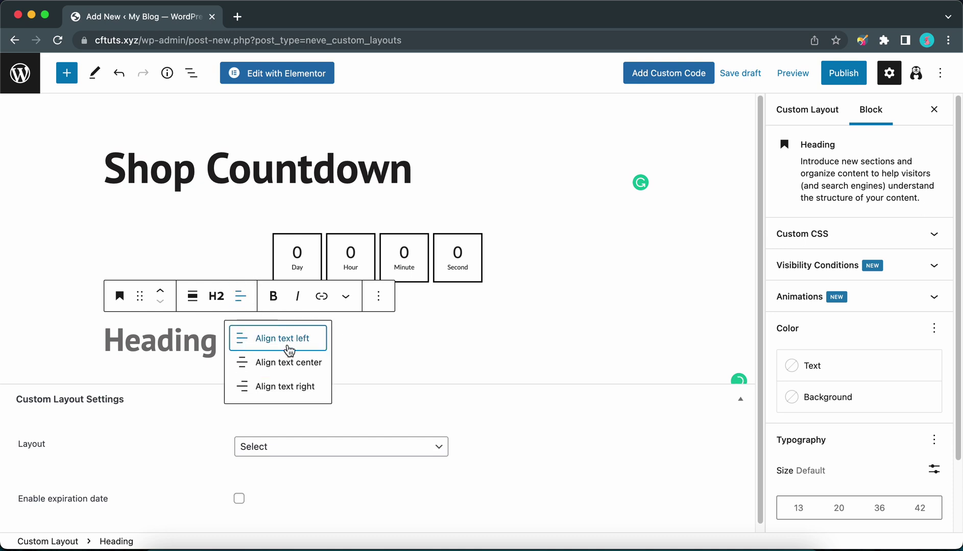
pyautogui.click(288, 363)
pyautogui.click(216, 296)
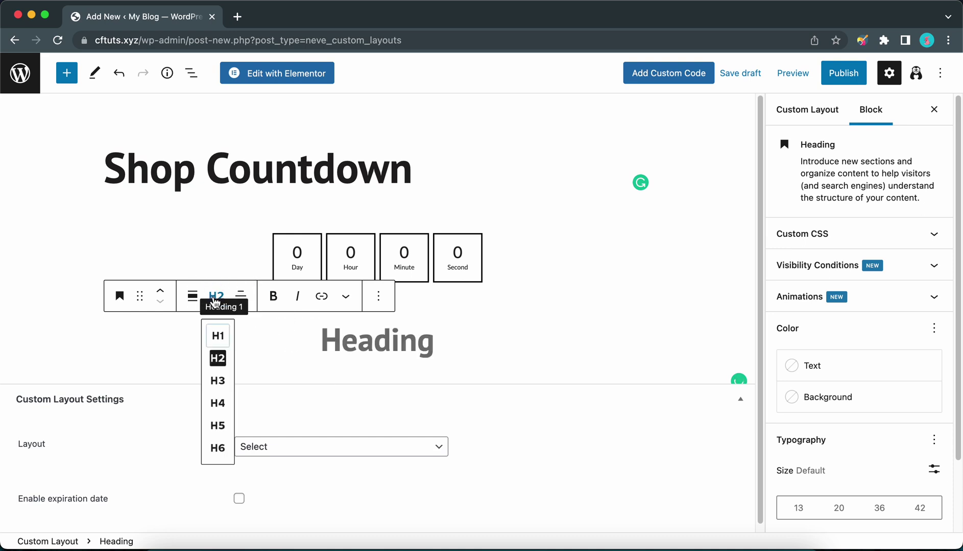
pyautogui.click(226, 392)
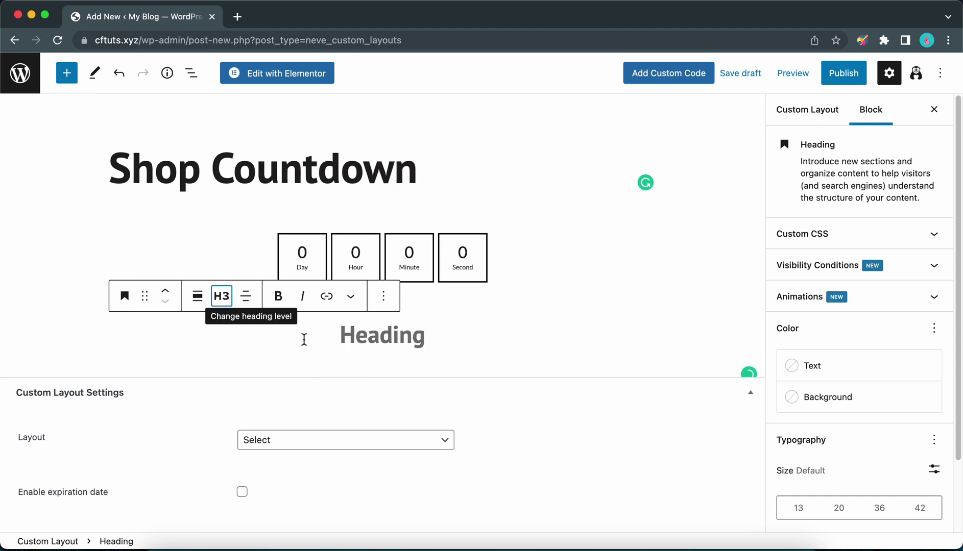
# - Move the heading into the Section Column above Countdown and type 'Enjoy Free SHipping On All Items'
pyautogui.click(189, 74)
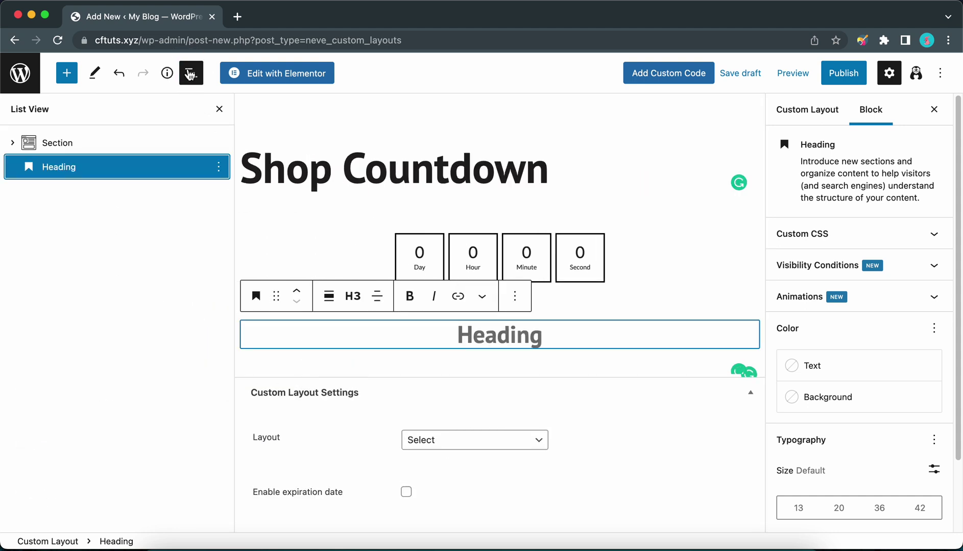
pyautogui.moveTo(172, 165); pyautogui.dragTo(32, 158)
pyautogui.click(13, 143)
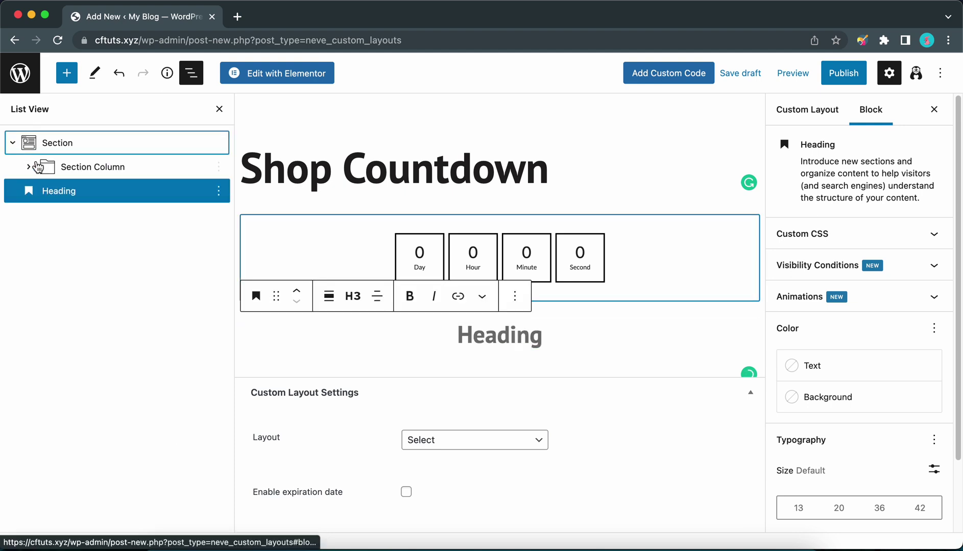
pyautogui.click(29, 167)
pyautogui.moveTo(115, 221); pyautogui.dragTo(134, 192)
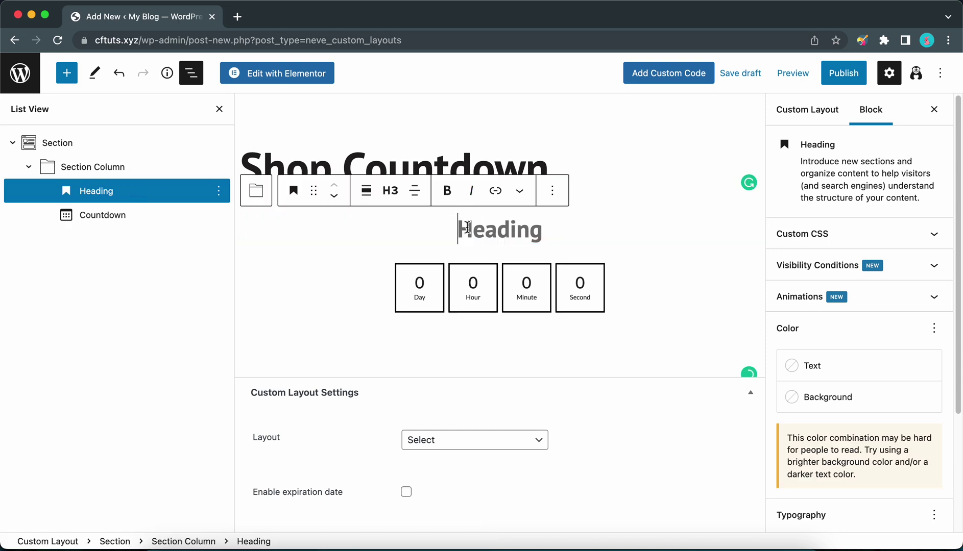
pyautogui.write('En')
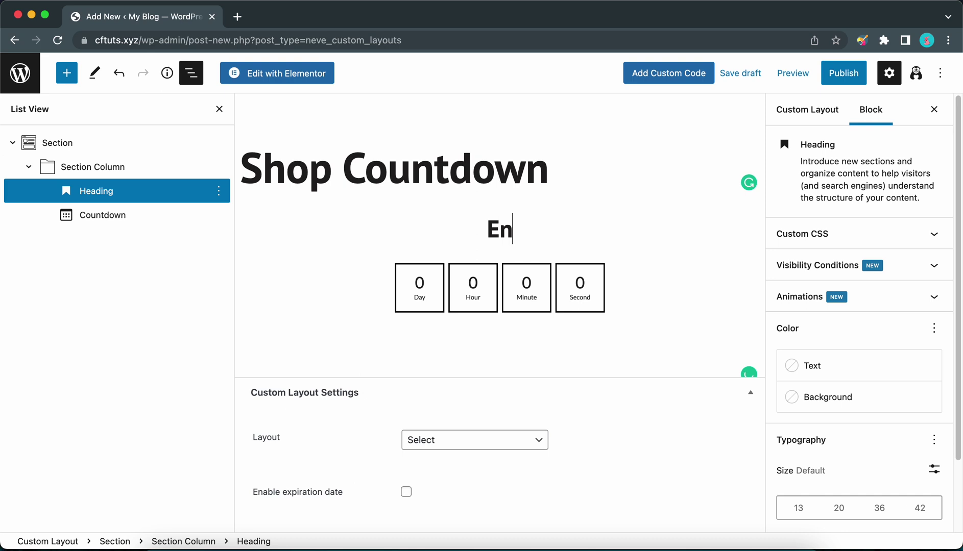
pyautogui.write('joy Free S')
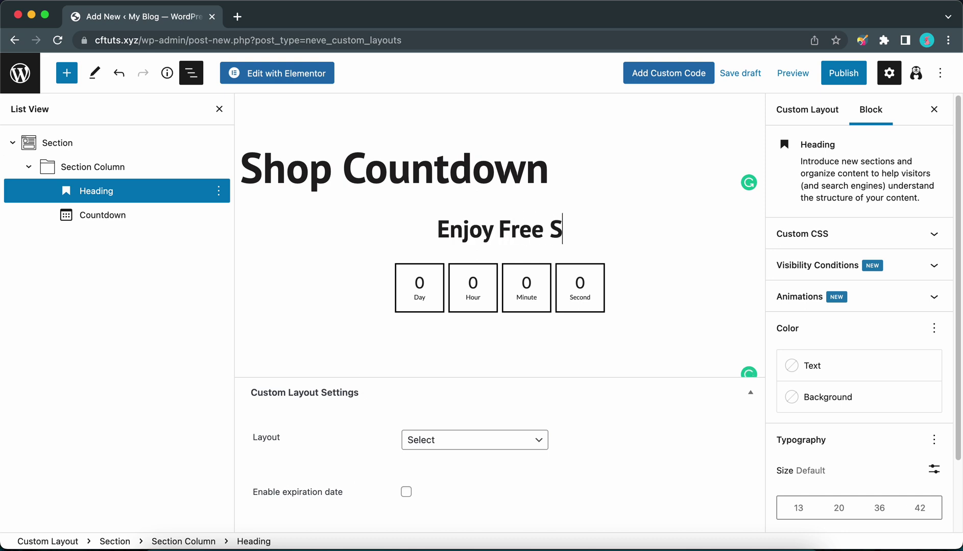
pyautogui.write('Hipping O')
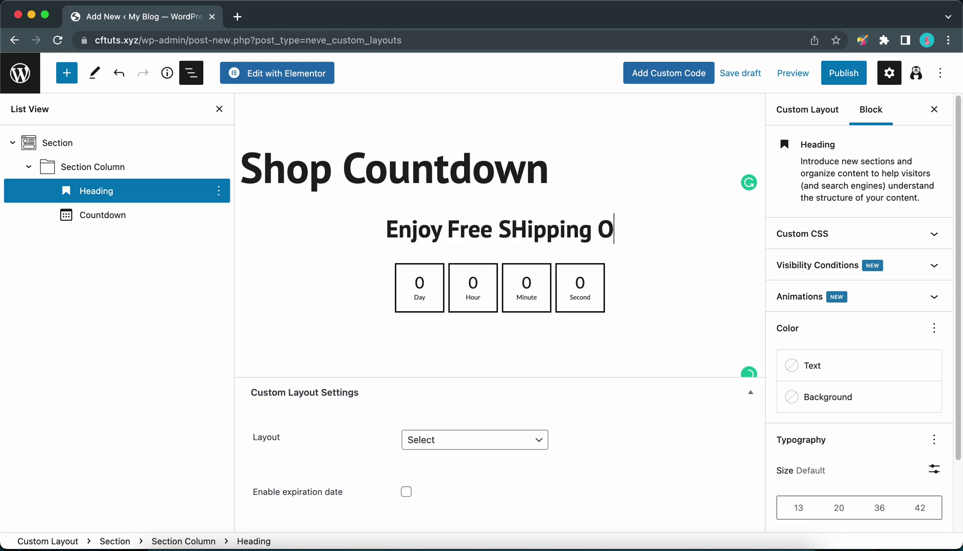
pyautogui.write('n All Items')
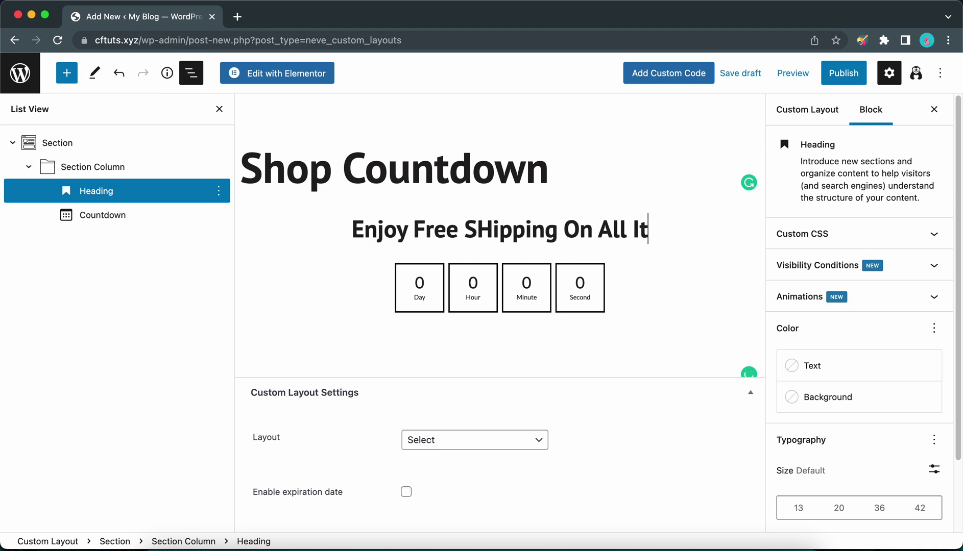
# - Correct 'SHipping' so the heading reads 'Enjoy Free Shipping On All Items'
pyautogui.click(471, 229)
pyautogui.press('BackSpace')
pyautogui.write('h')
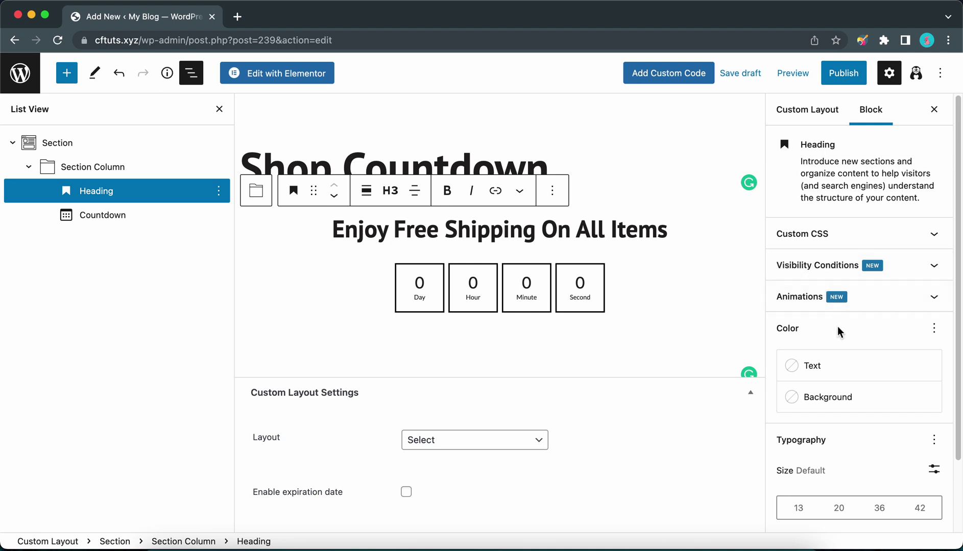
pyautogui.scroll(-2, 857, 327)
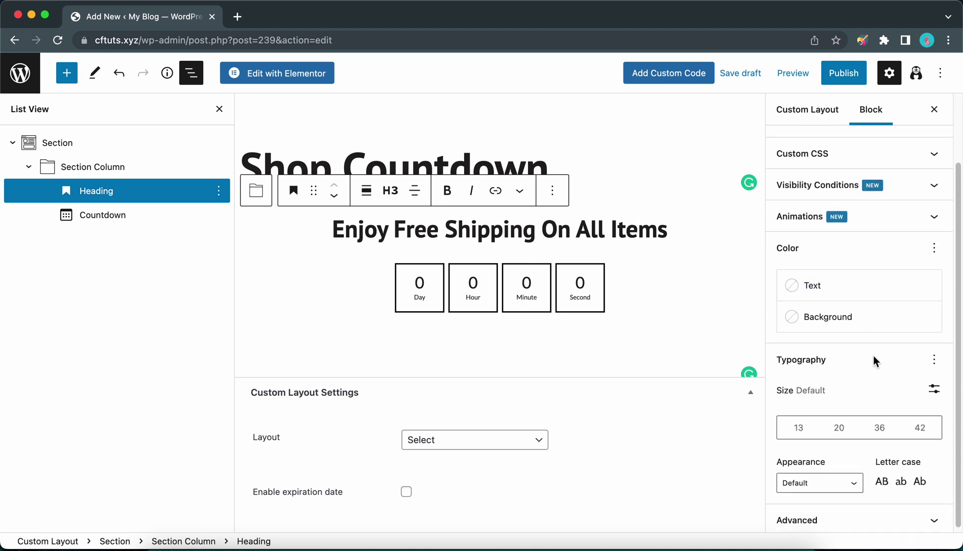
# - Give the heading a letter spacing of 2
pyautogui.click(934, 360)
pyautogui.click(845, 482)
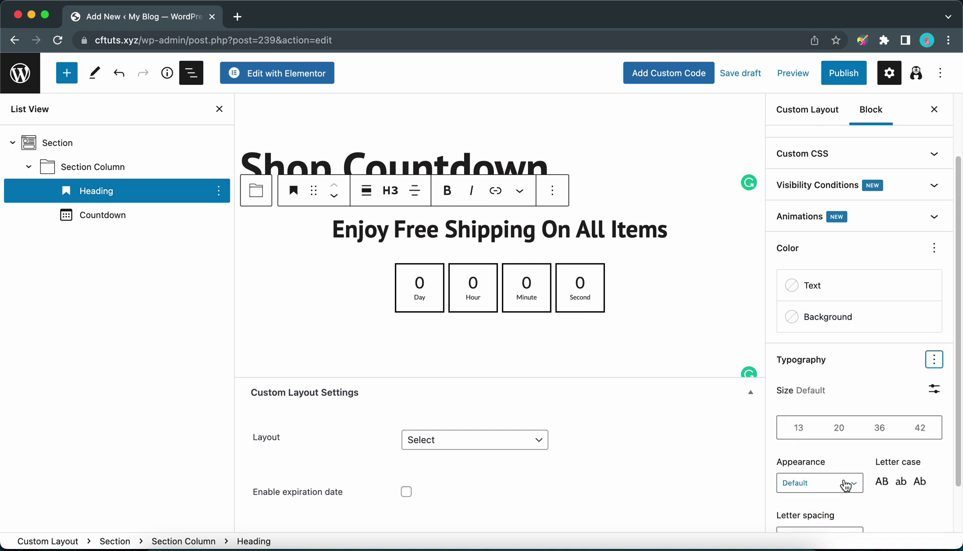
pyautogui.scroll(-2, 863, 457)
pyautogui.click(810, 478)
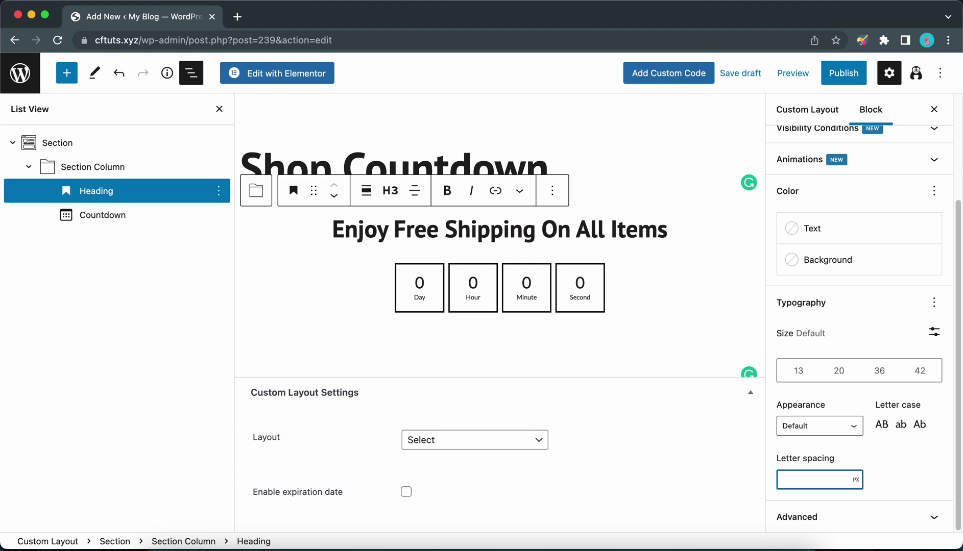
pyautogui.write('2')
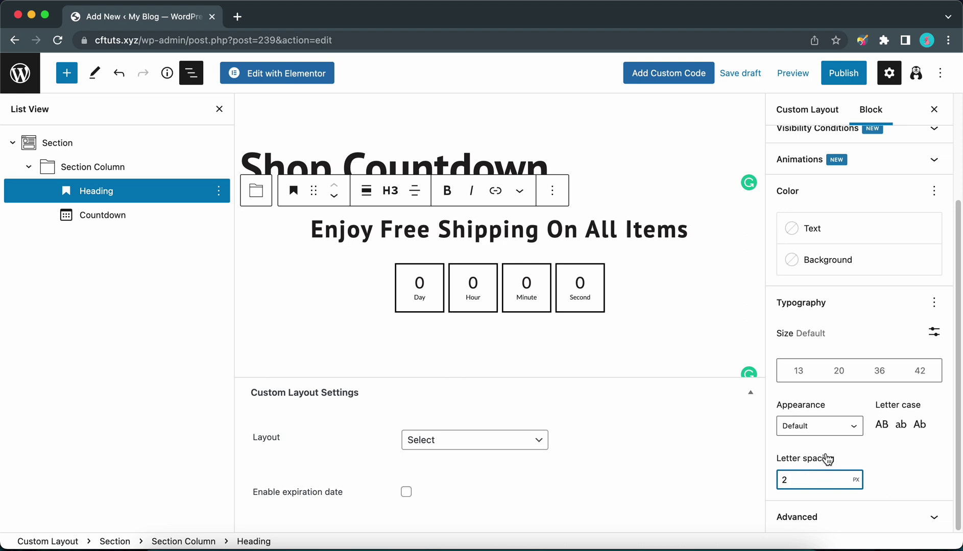
# - Make the heading Extra Light, all uppercase, with a custom 16 px size
pyautogui.click(844, 427)
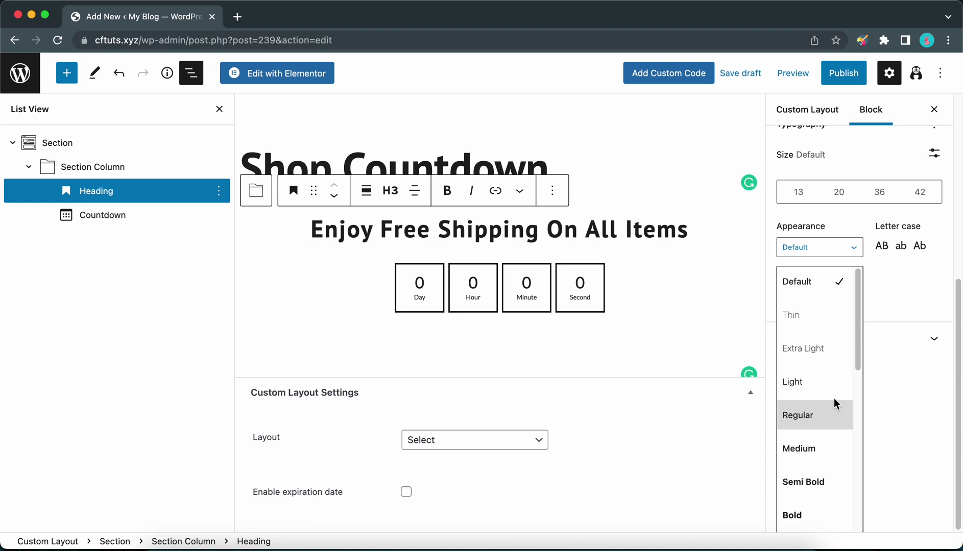
pyautogui.click(820, 351)
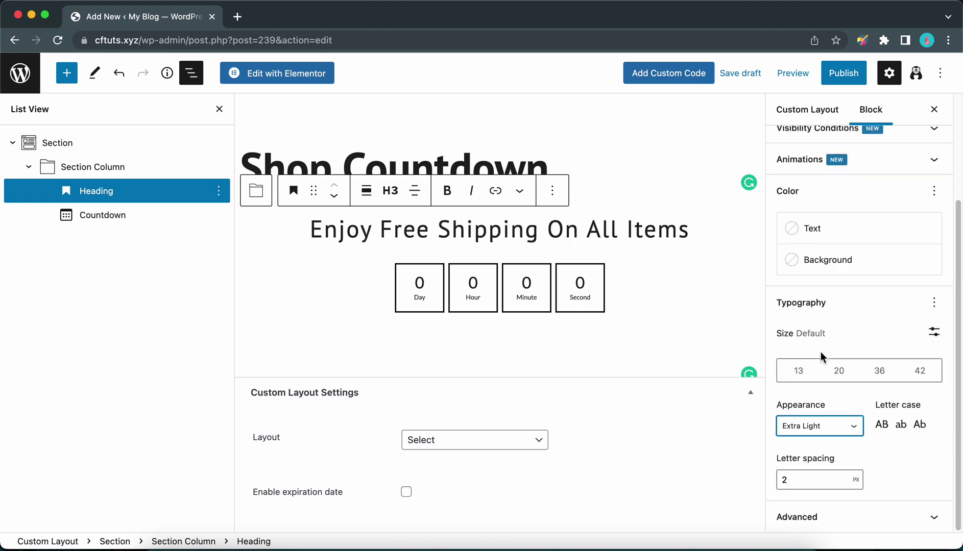
pyautogui.click(882, 425)
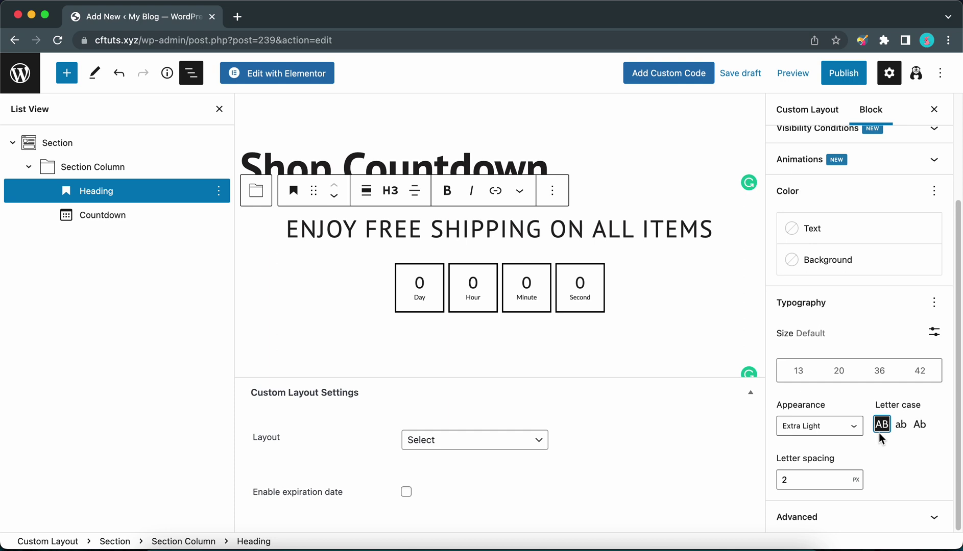
pyautogui.click(934, 332)
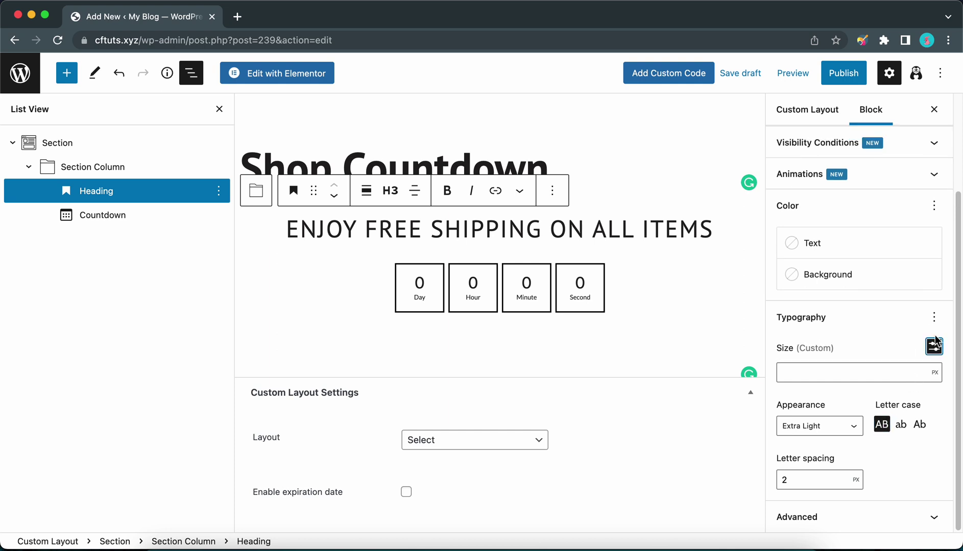
pyautogui.click(840, 370)
pyautogui.write('16')
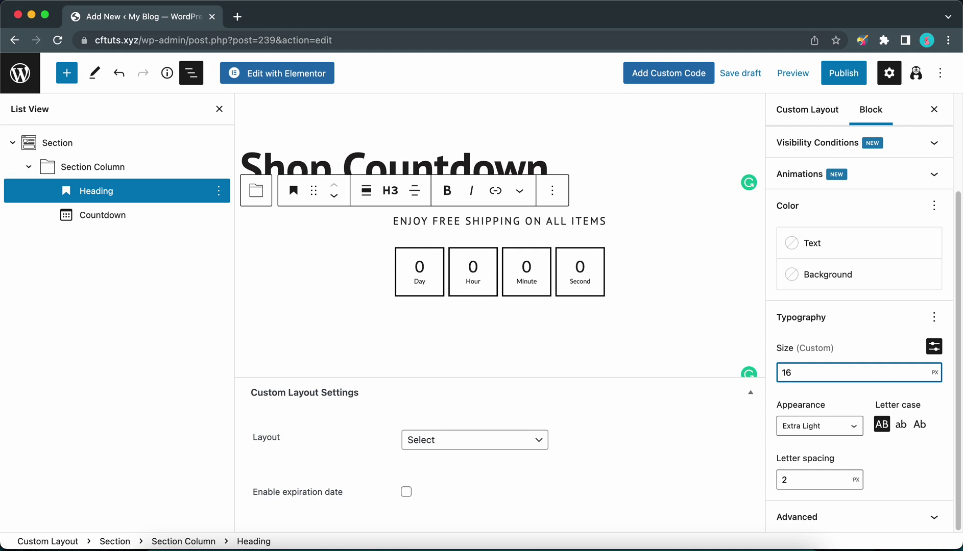
pyautogui.click(891, 438)
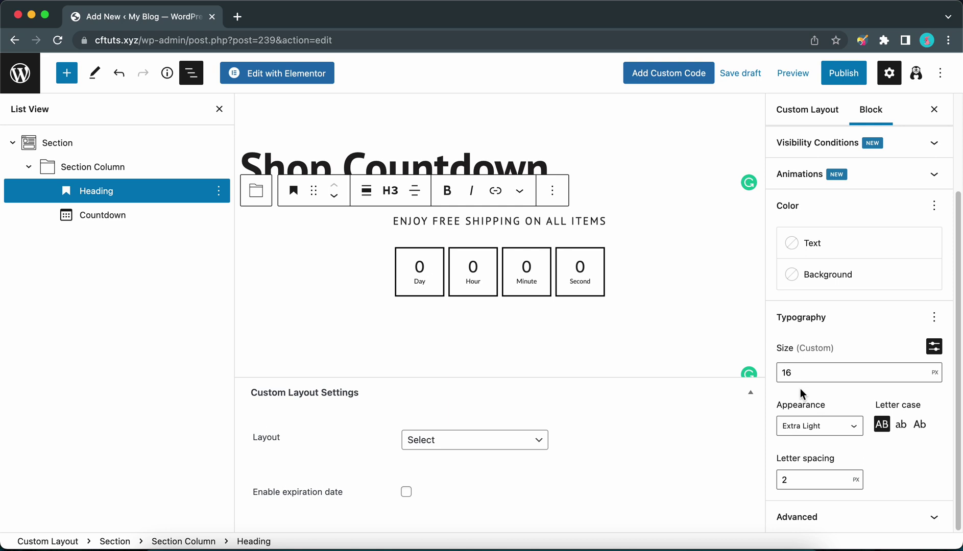
# - Colour the heading text with the teal theme swatch
pyautogui.click(817, 246)
pyautogui.click(591, 316)
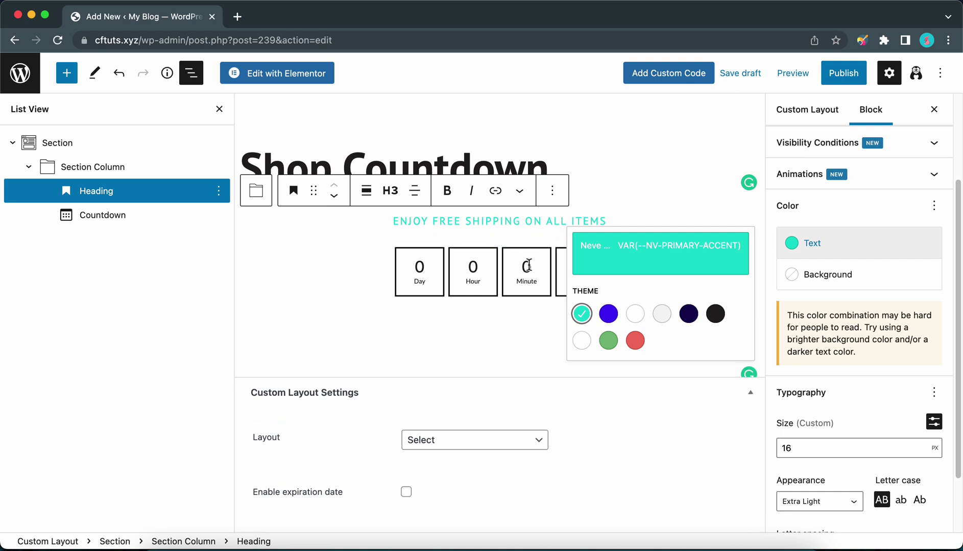
pyautogui.click(536, 337)
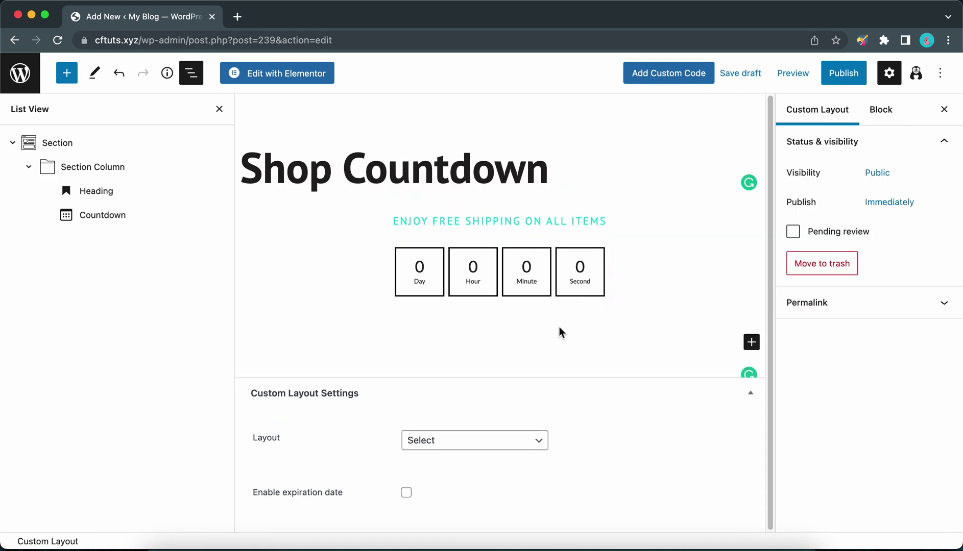
# - Set the countdown end date to June 15, 2022 at 10:56 pm
pyautogui.click(454, 272)
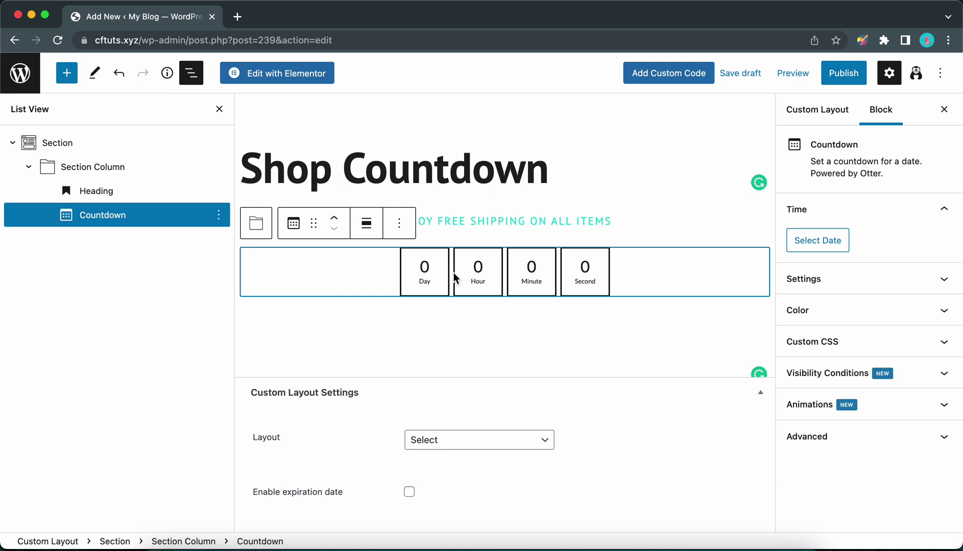
pyautogui.click(813, 246)
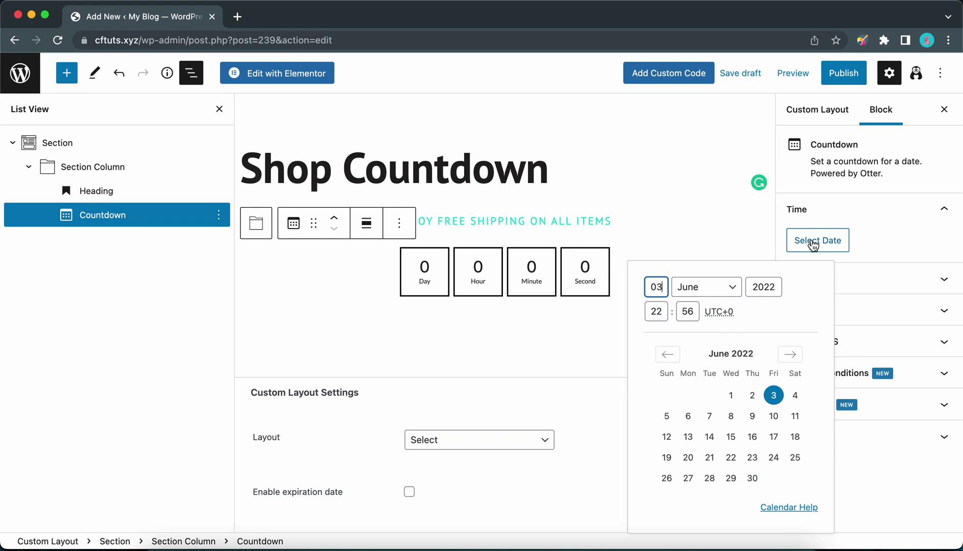
pyautogui.click(731, 437)
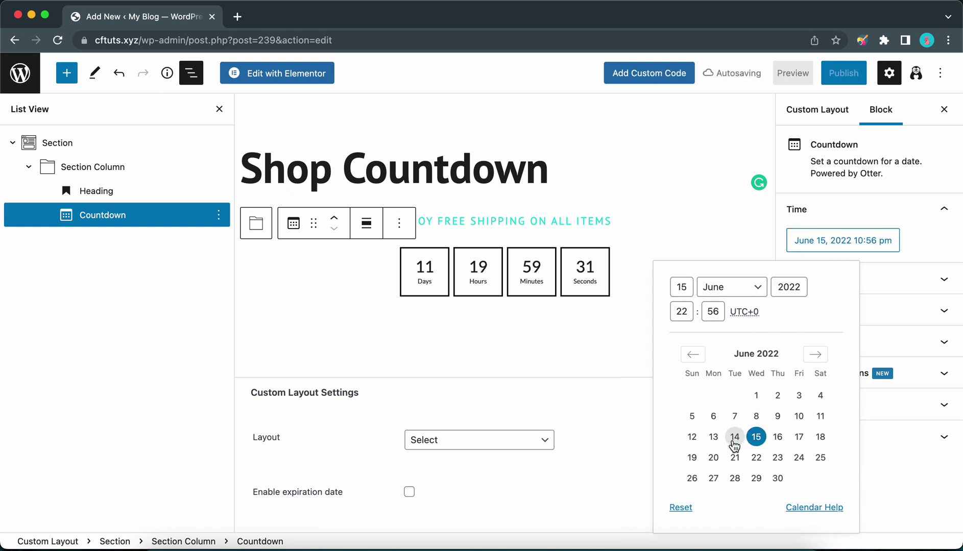
pyautogui.click(613, 321)
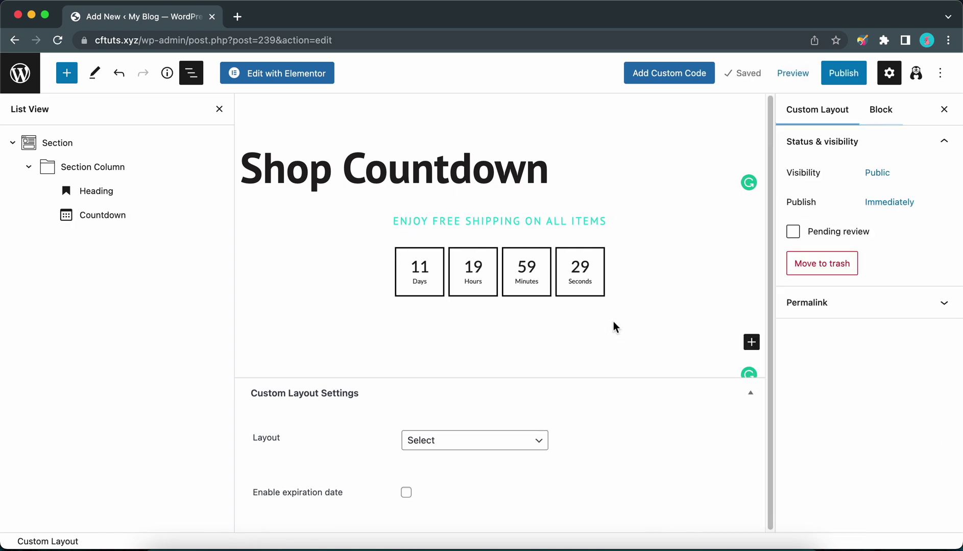
# - In the countdown settings, test hiding Days, Hours and adding separators, restoring each
pyautogui.click(564, 273)
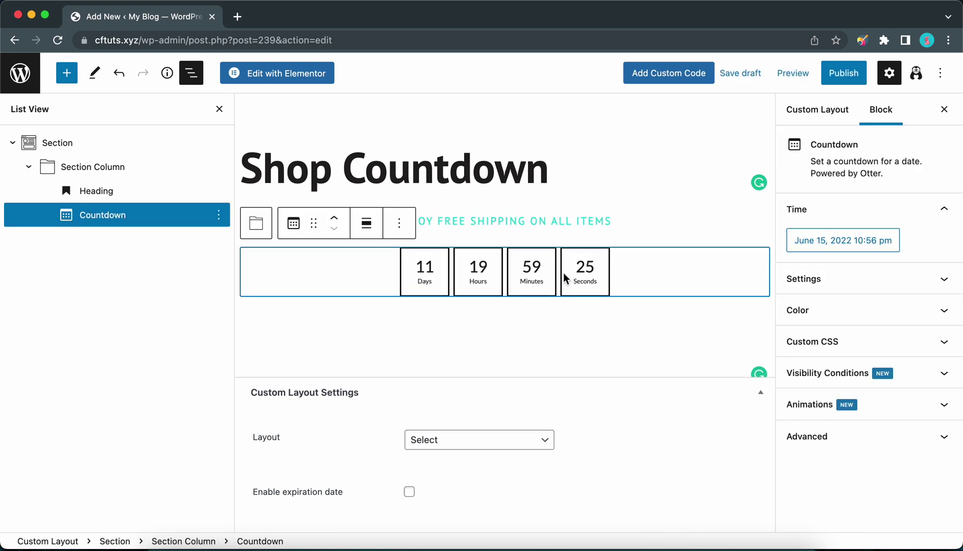
pyautogui.click(799, 280)
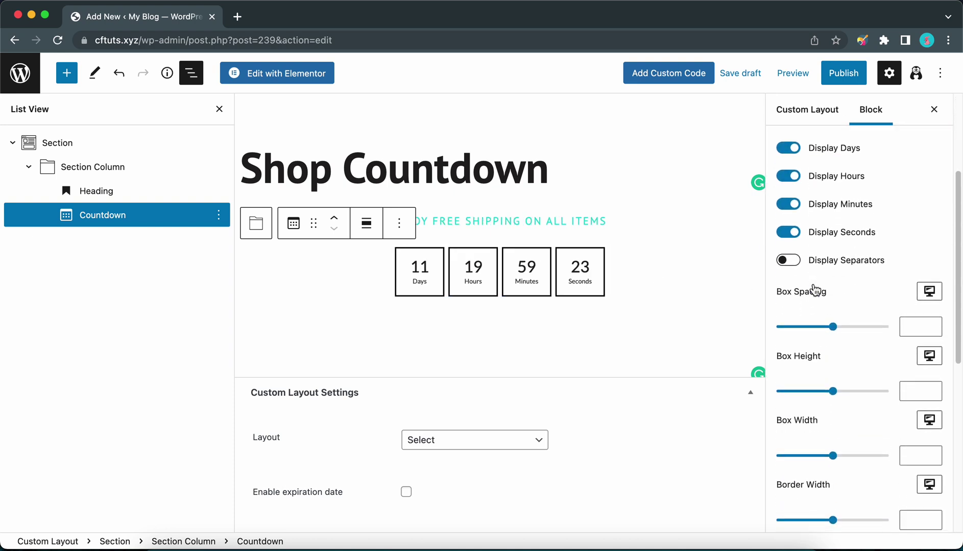
pyautogui.click(797, 151)
pyautogui.click(800, 152)
pyautogui.click(795, 180)
pyautogui.click(795, 179)
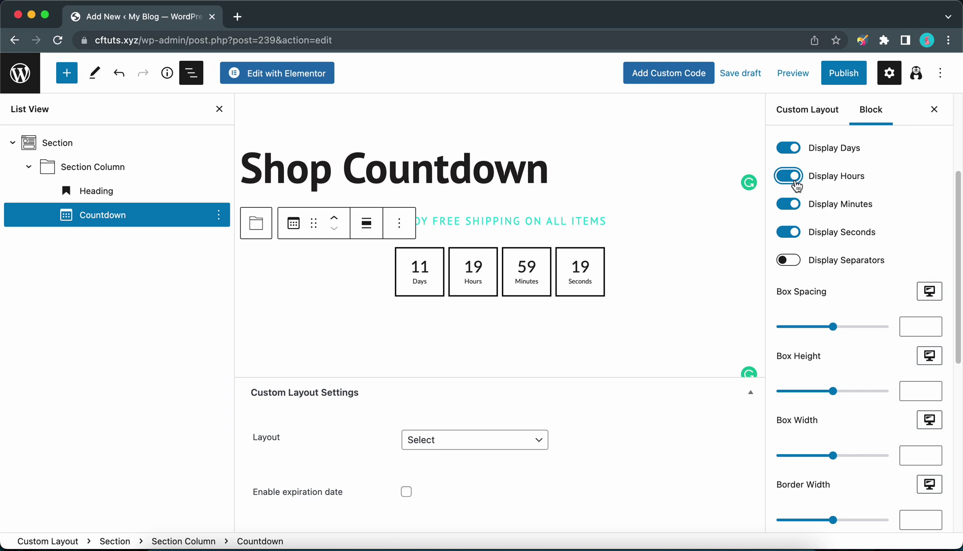
pyautogui.click(794, 262)
pyautogui.click(794, 261)
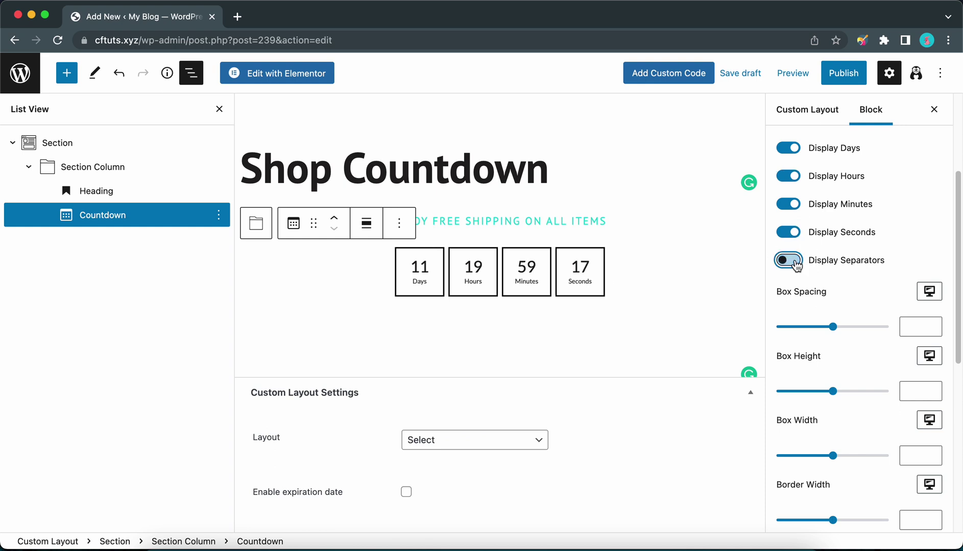
# - Set countdown Box Spacing to 8, Box Height to 80 and Box Width to 80
pyautogui.moveTo(831, 328)
pyautogui.mouseDown()
pyautogui.moveTo(820, 328)
pyautogui.moveTo(838, 329)
pyautogui.mouseUp()
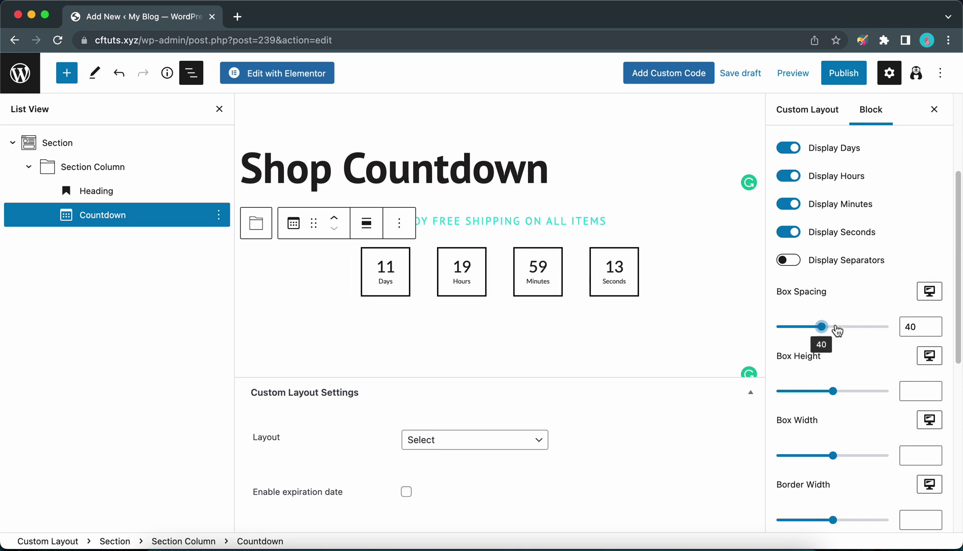
pyautogui.doubleClick(901, 329)
pyautogui.write('8')
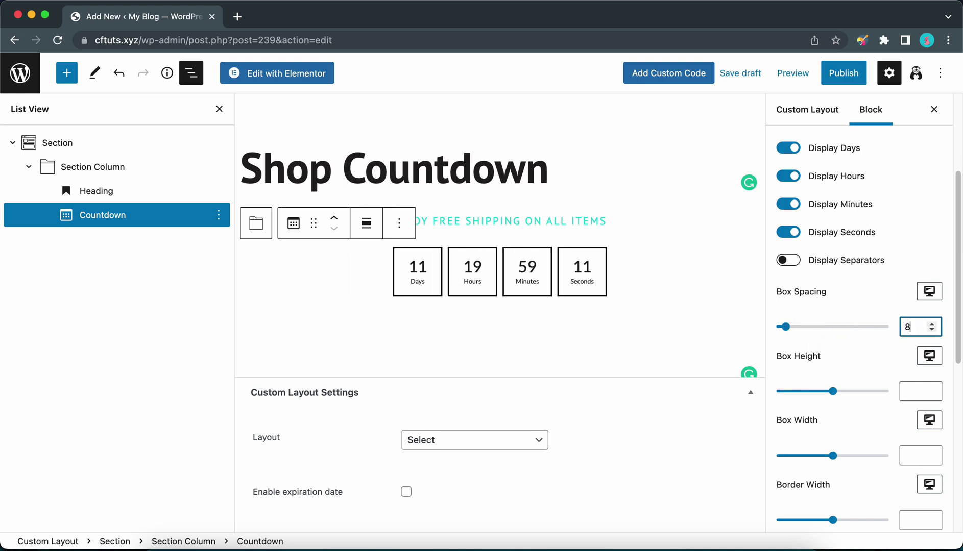
pyautogui.moveTo(837, 392); pyautogui.dragTo(829, 391)
pyautogui.doubleClick(906, 391)
pyautogui.write('80')
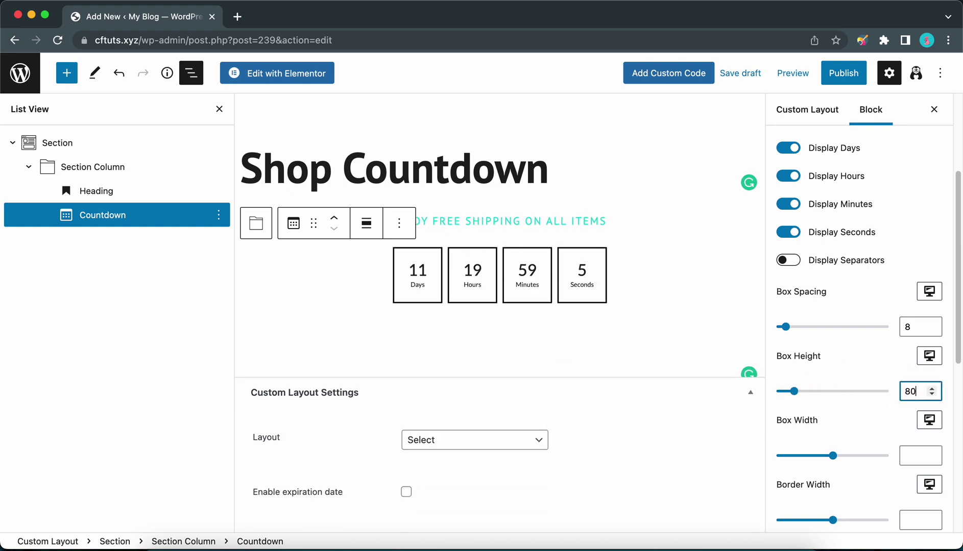
pyautogui.click(910, 458)
pyautogui.write('80')
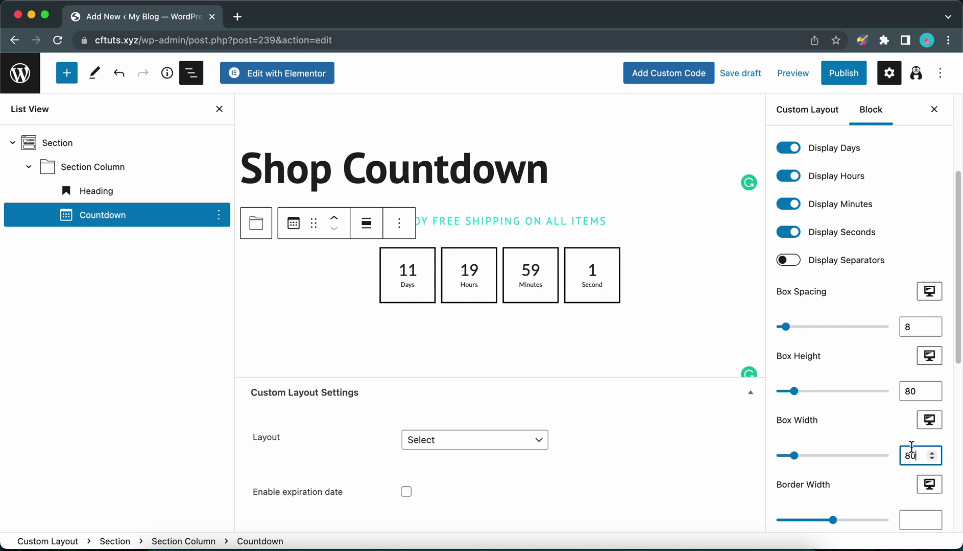
pyautogui.scroll(-5, 911, 446)
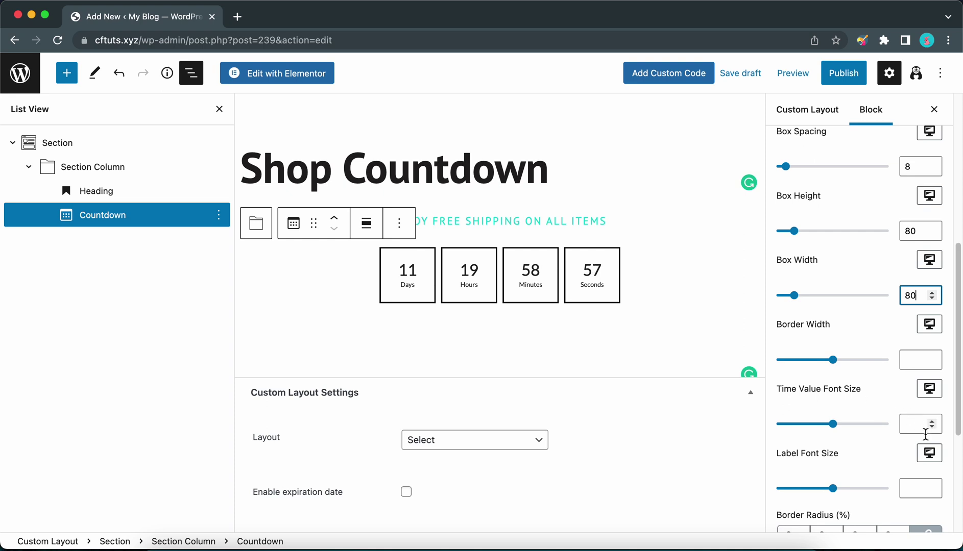
pyautogui.scroll(-3, 904, 414)
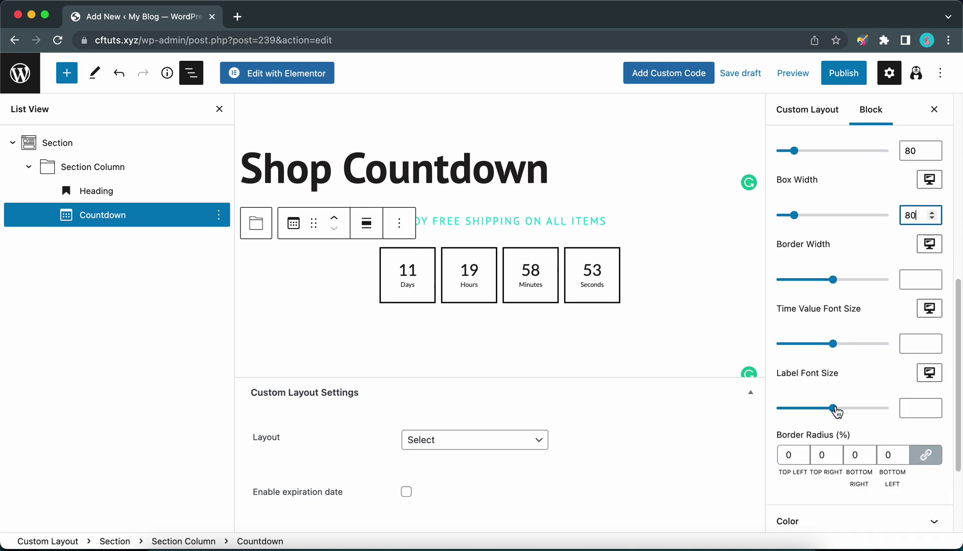
# - Set the countdown Label Font Size to 12
pyautogui.moveTo(835, 410); pyautogui.dragTo(814, 411)
pyautogui.doubleClick(907, 409)
pyautogui.write('120')
pyautogui.write('220')
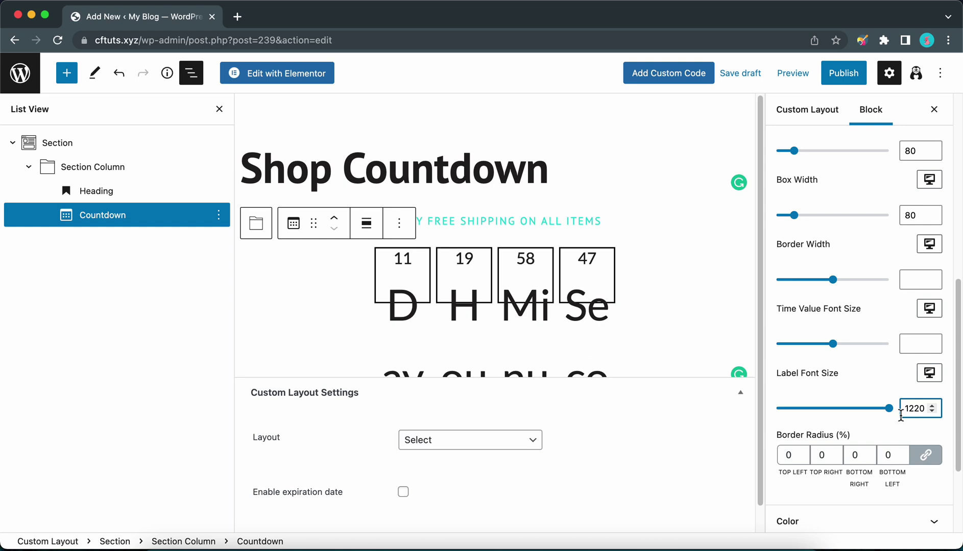
pyautogui.click(924, 409)
pyautogui.press('BackSpace')
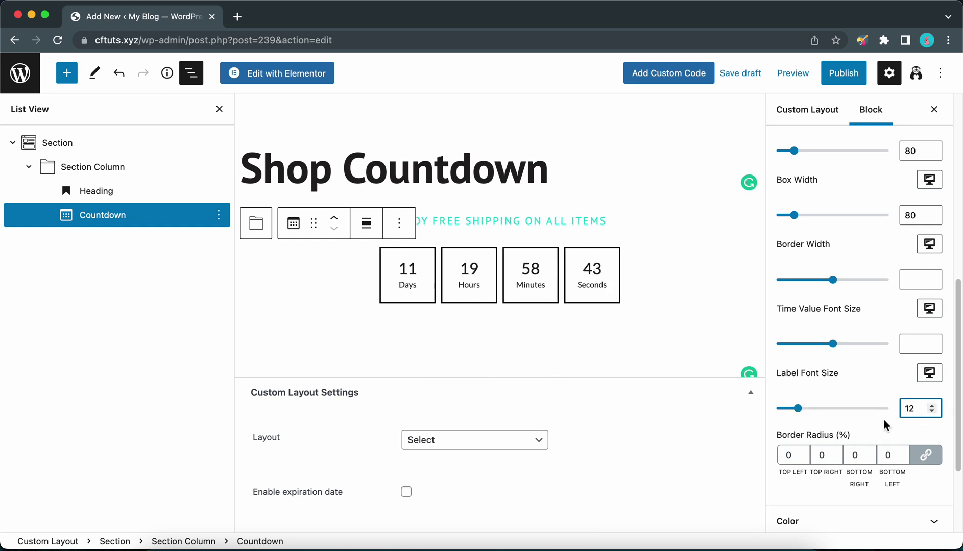
# - Experiment with countdown box border radius values, leaving all corners at 0
pyautogui.doubleClick(901, 452)
pyautogui.doubleClick(902, 452)
pyautogui.tripleClick(901, 452)
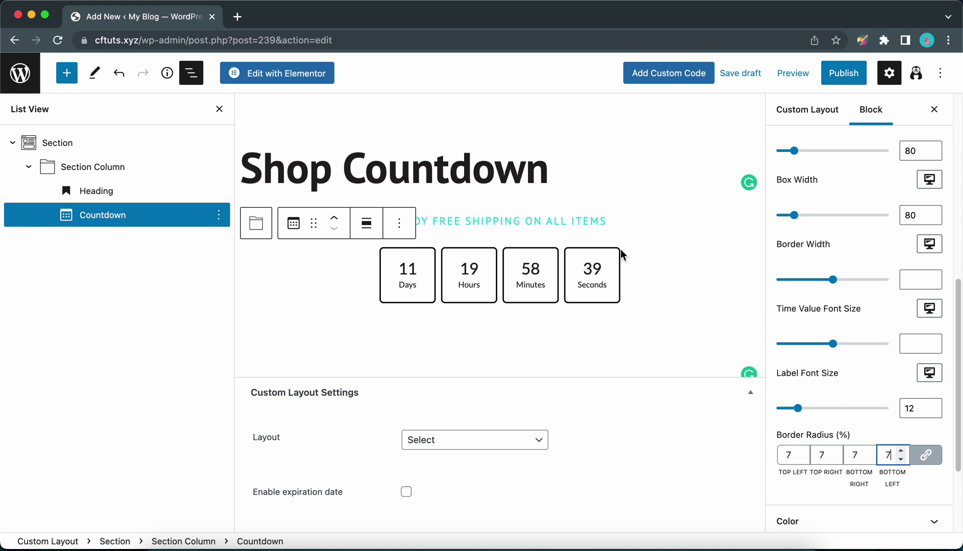
pyautogui.write('7')
pyautogui.write('0')
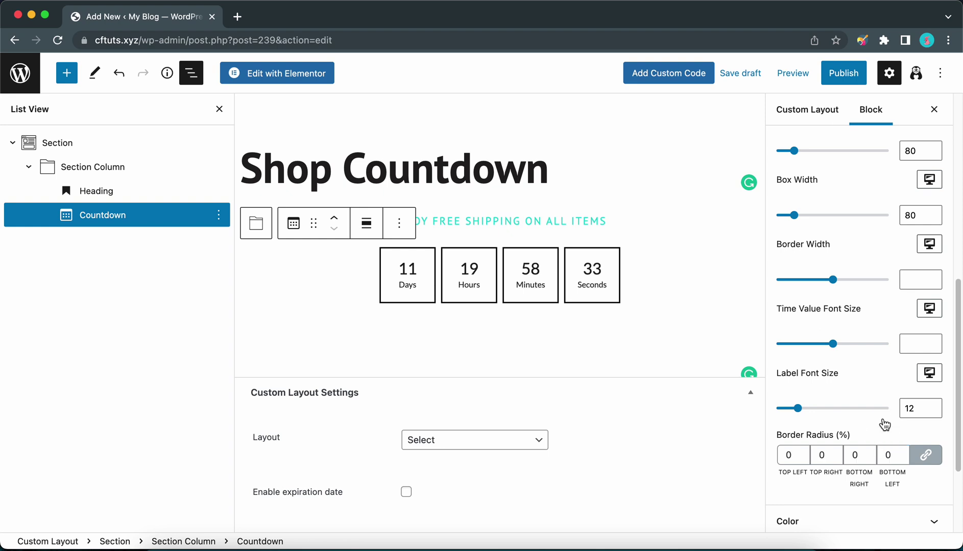
pyautogui.scroll(-2, 882, 419)
pyautogui.scroll(2, 882, 419)
pyautogui.click(80, 146)
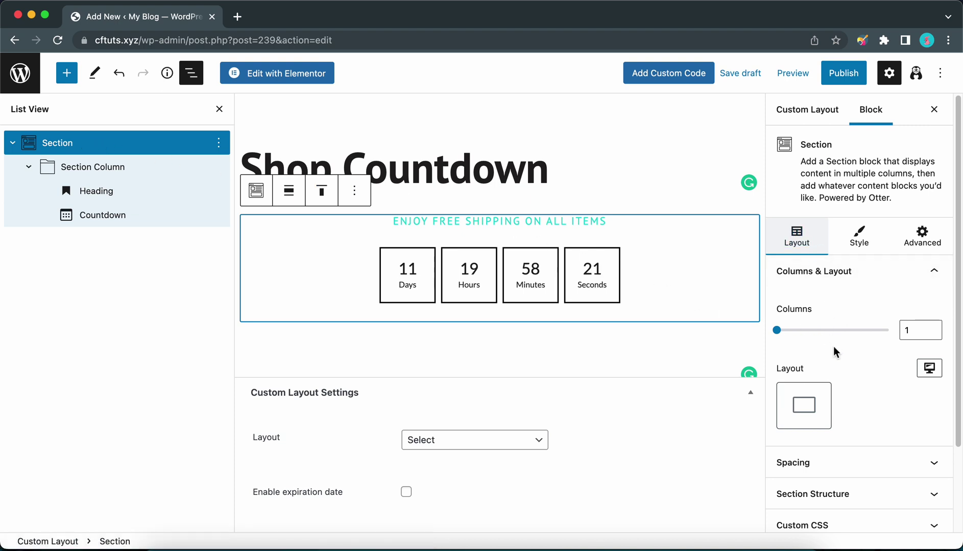
# - Give the Section block 100 px padding in its spacing settings
pyautogui.scroll(-3, 842, 352)
pyautogui.click(870, 392)
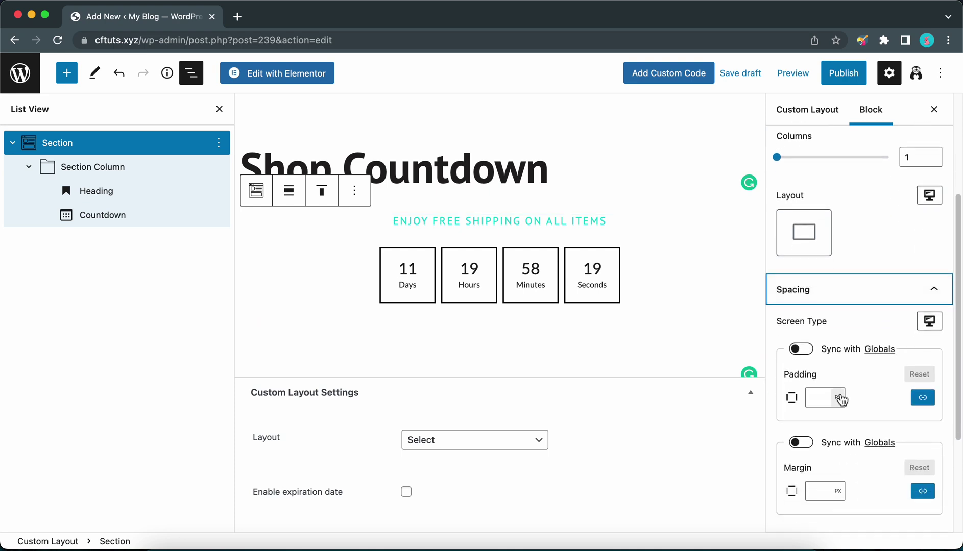
pyautogui.click(829, 397)
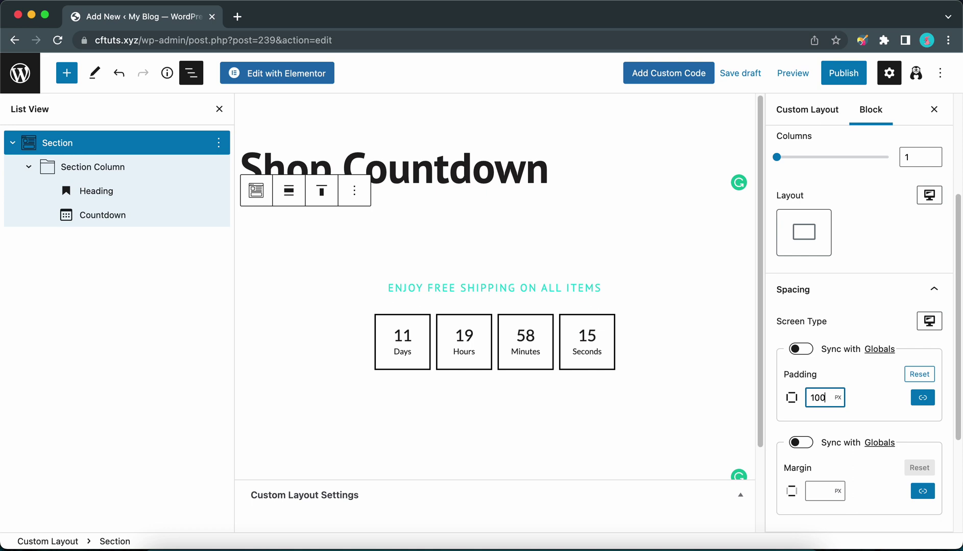
pyautogui.scroll(-2, 863, 368)
pyautogui.scroll(5, 863, 368)
pyautogui.scroll(1, 863, 367)
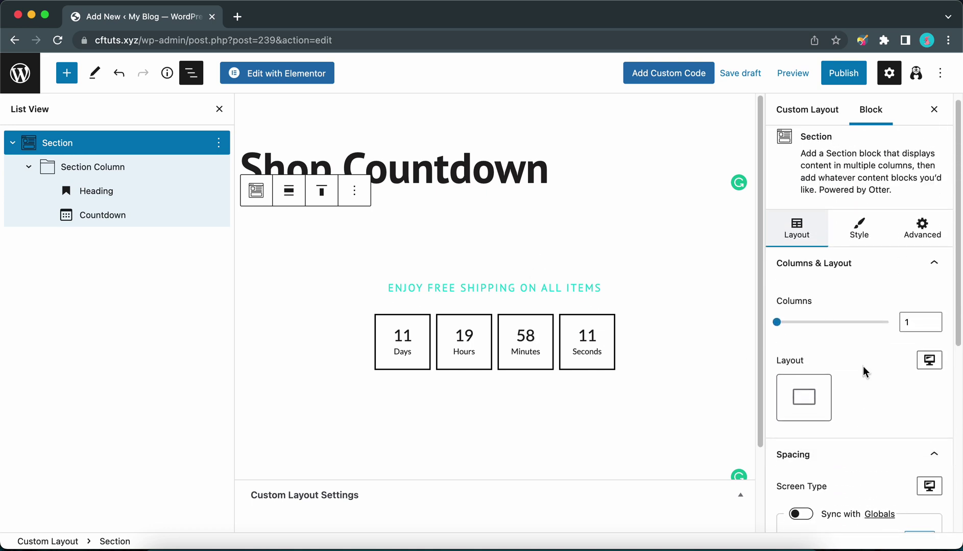
# - Set the section's Style background type to Image and choose the stacked-books photo from the Media Library
pyautogui.click(865, 243)
pyautogui.click(866, 245)
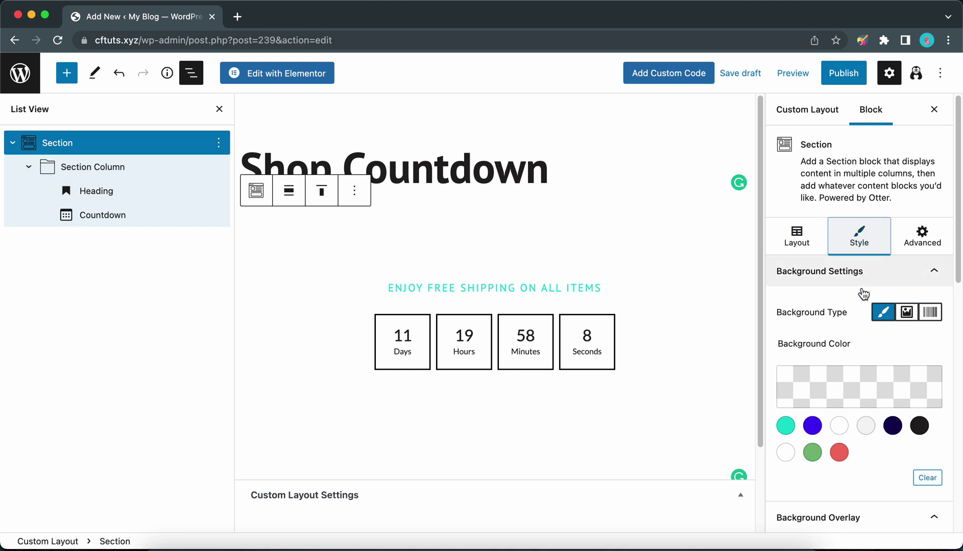
pyautogui.click(907, 314)
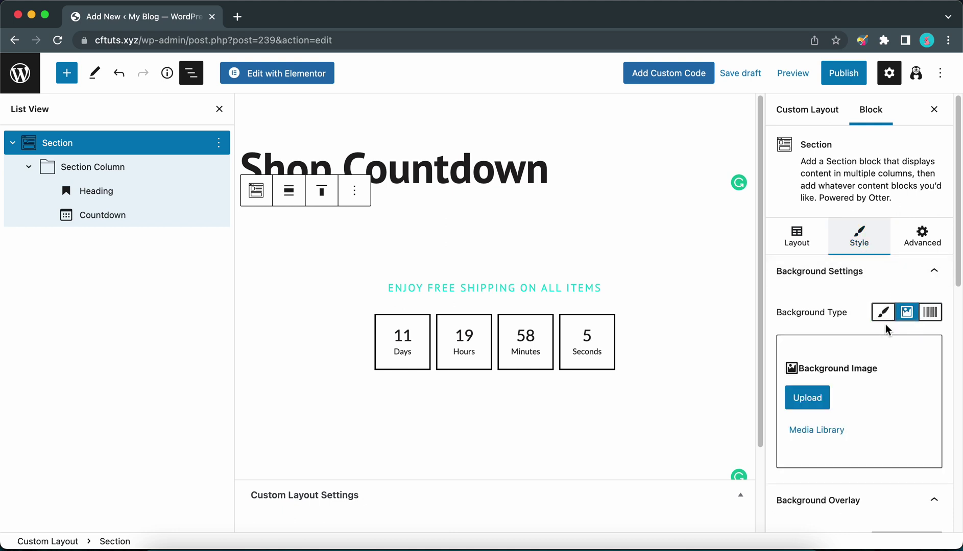
pyautogui.click(830, 435)
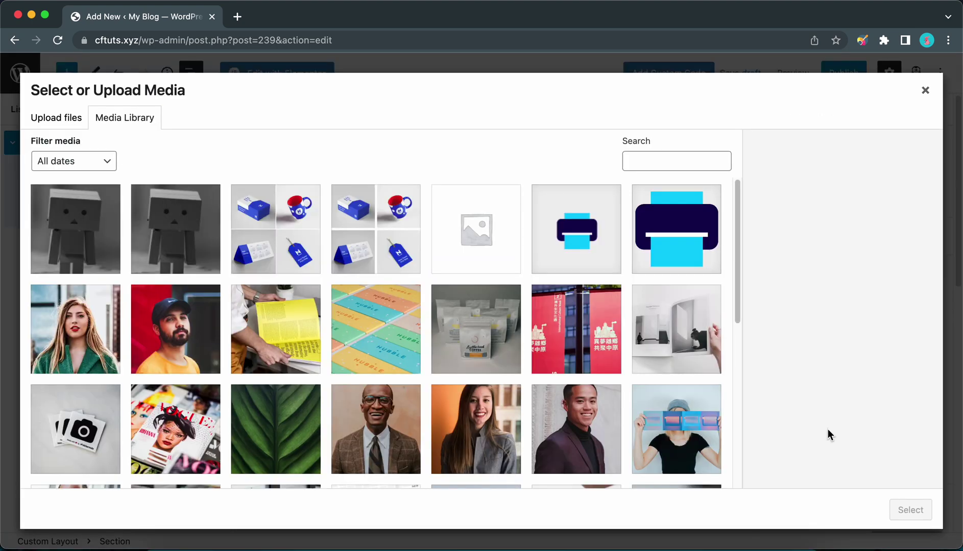
pyautogui.scroll(-2, 462, 341)
pyautogui.scroll(-5, 462, 341)
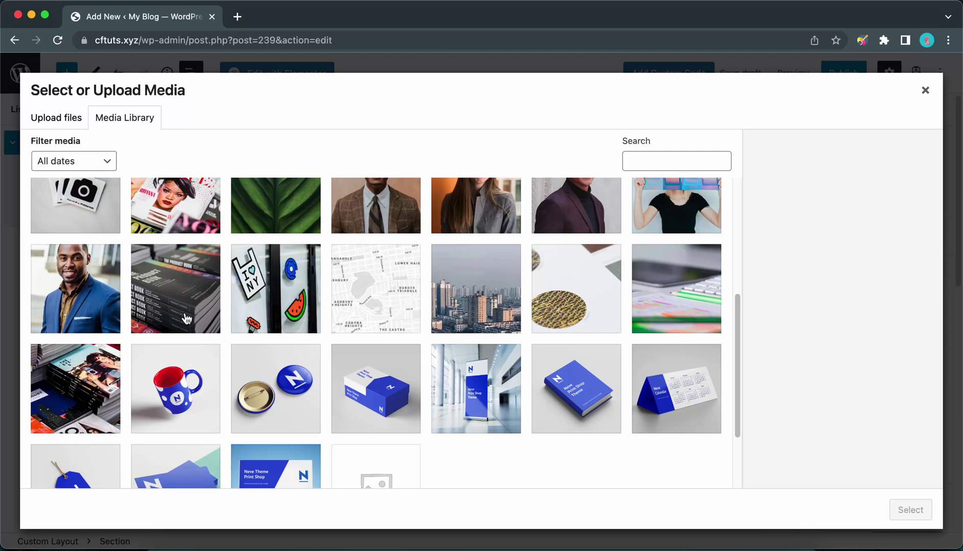
pyautogui.click(169, 289)
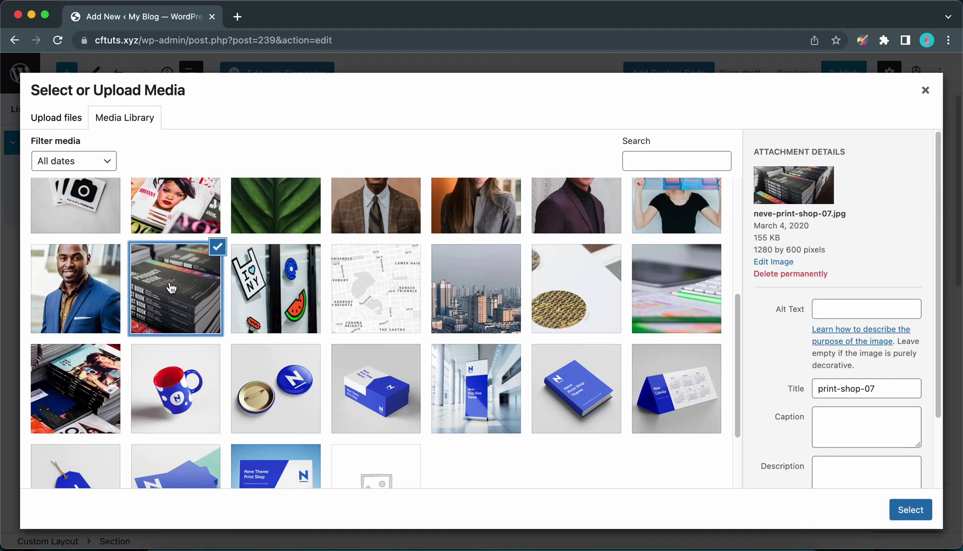
pyautogui.click(905, 509)
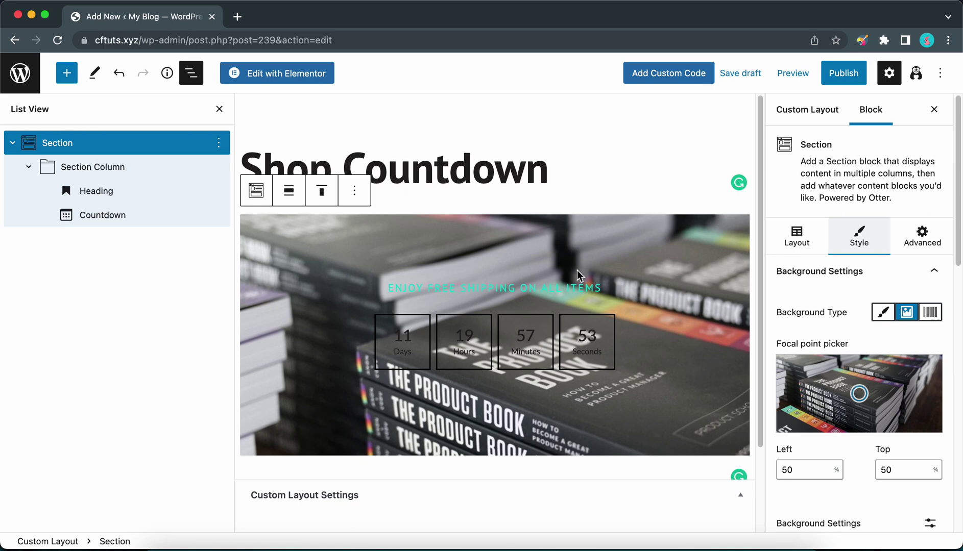
# - Give the background overlay the dark background colour at 80 opacity
pyautogui.scroll(-5, 842, 312)
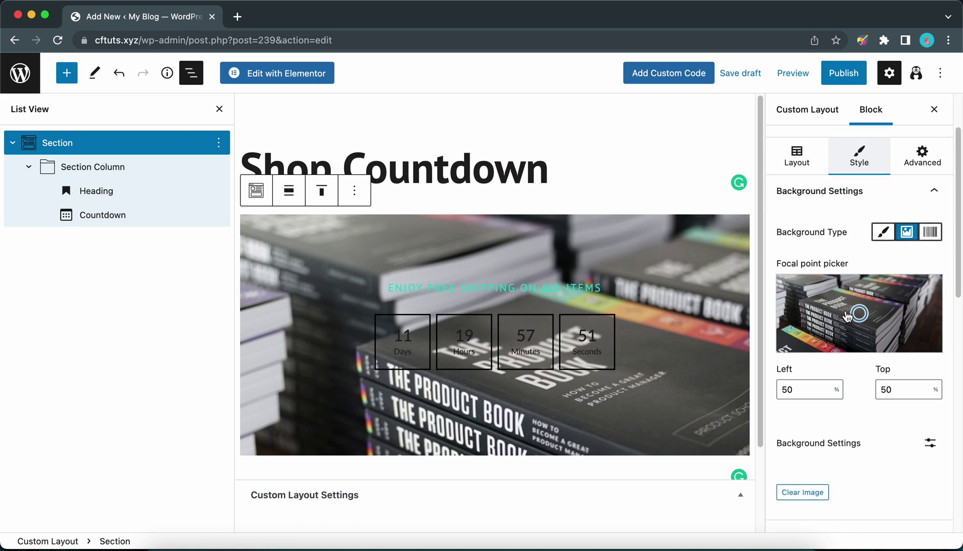
pyautogui.scroll(-5, 848, 308)
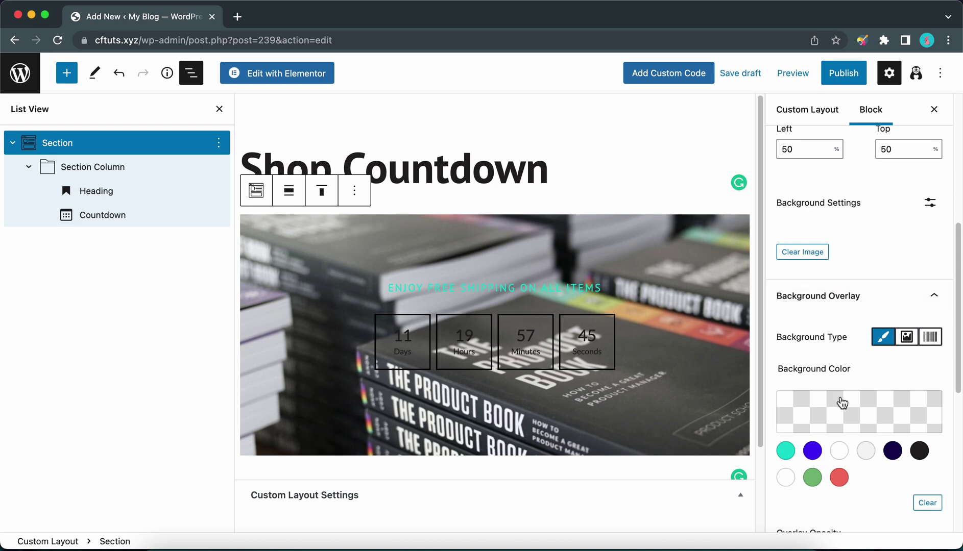
pyautogui.click(787, 451)
pyautogui.click(812, 451)
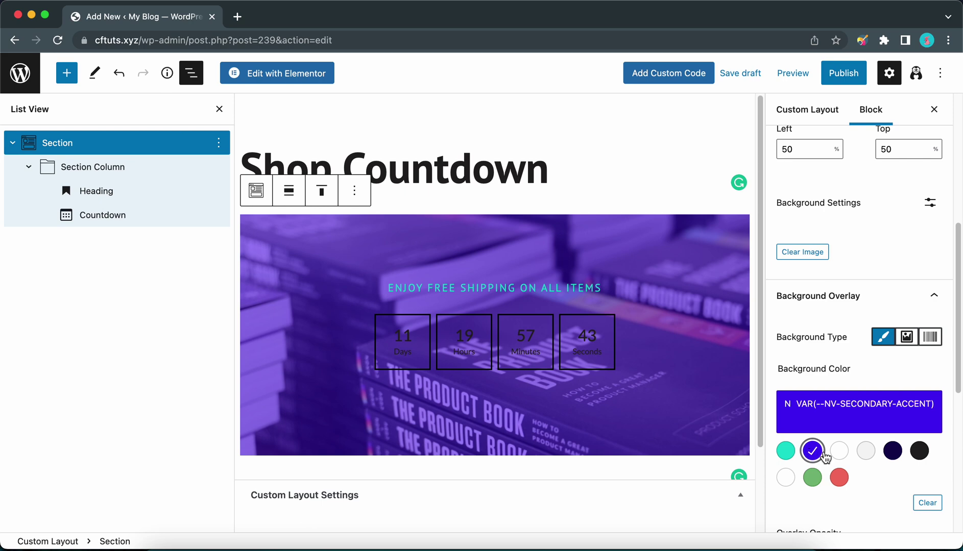
pyautogui.click(892, 451)
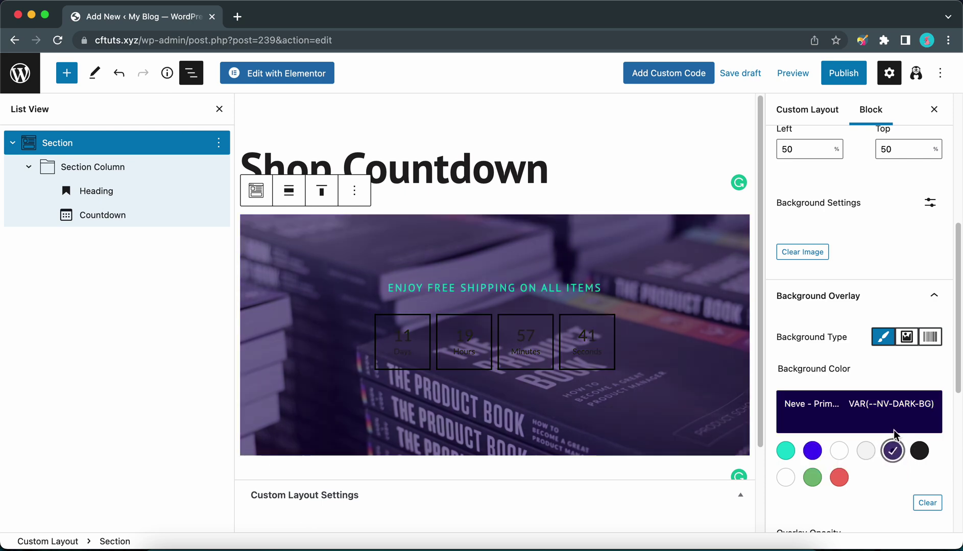
pyautogui.scroll(-3, 897, 423)
pyautogui.click(833, 395)
pyautogui.moveTo(836, 401); pyautogui.dragTo(867, 403)
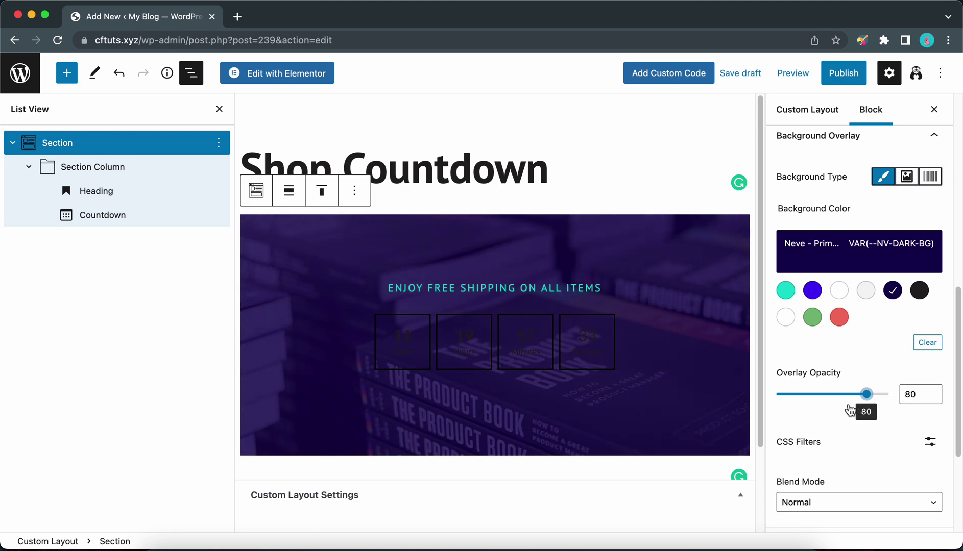
# - Look over the CSS Filters options without changes, then select the countdown block
pyautogui.scroll(-3, 943, 388)
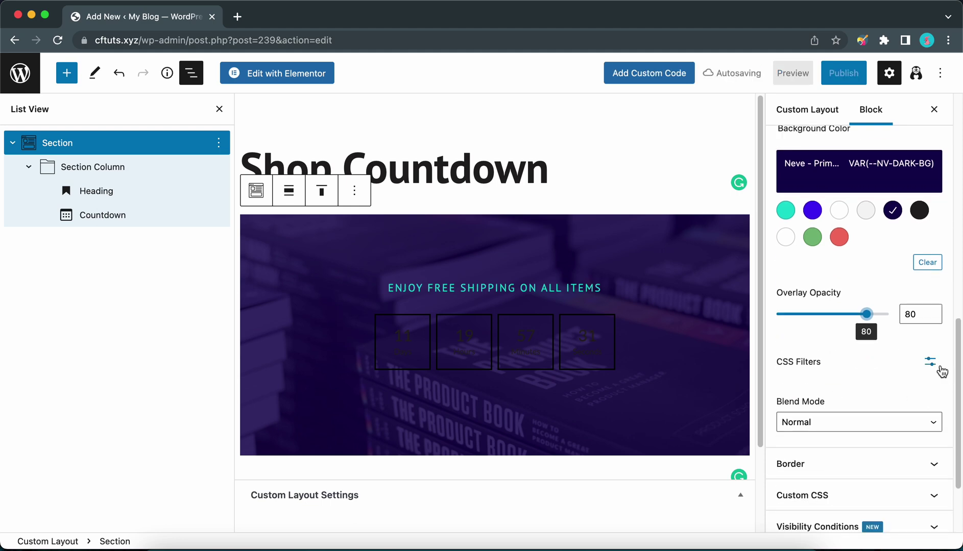
pyautogui.click(938, 370)
pyautogui.click(865, 367)
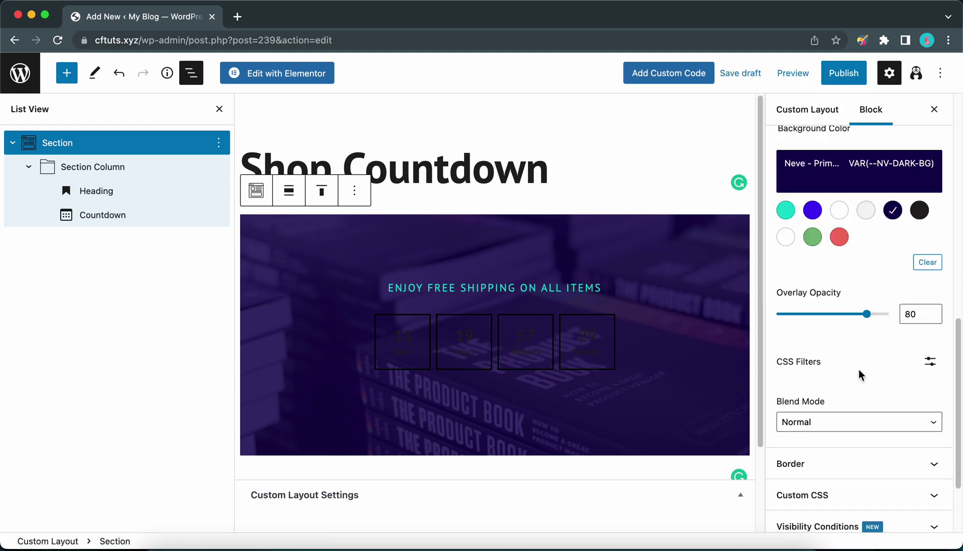
pyautogui.scroll(-3, 869, 368)
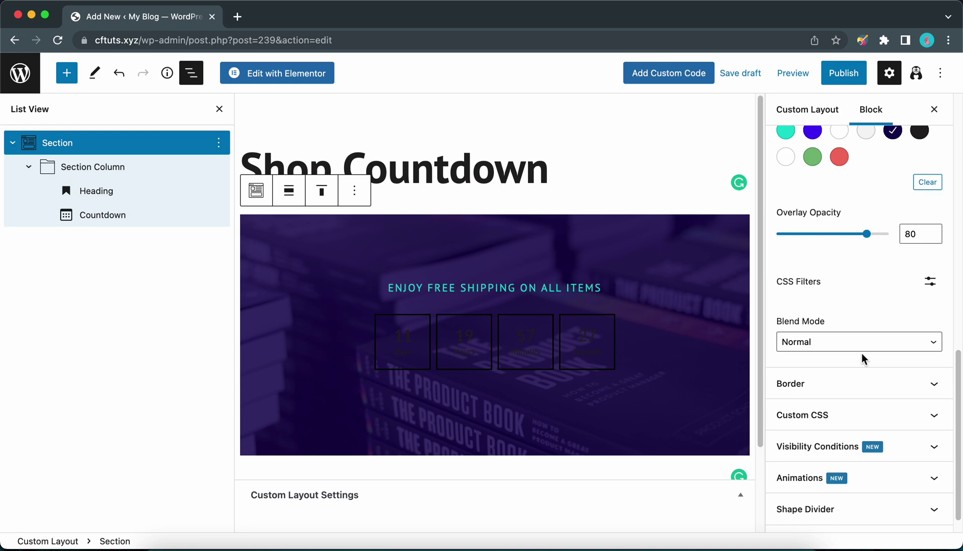
pyautogui.scroll(9, 879, 380)
pyautogui.scroll(10, 883, 380)
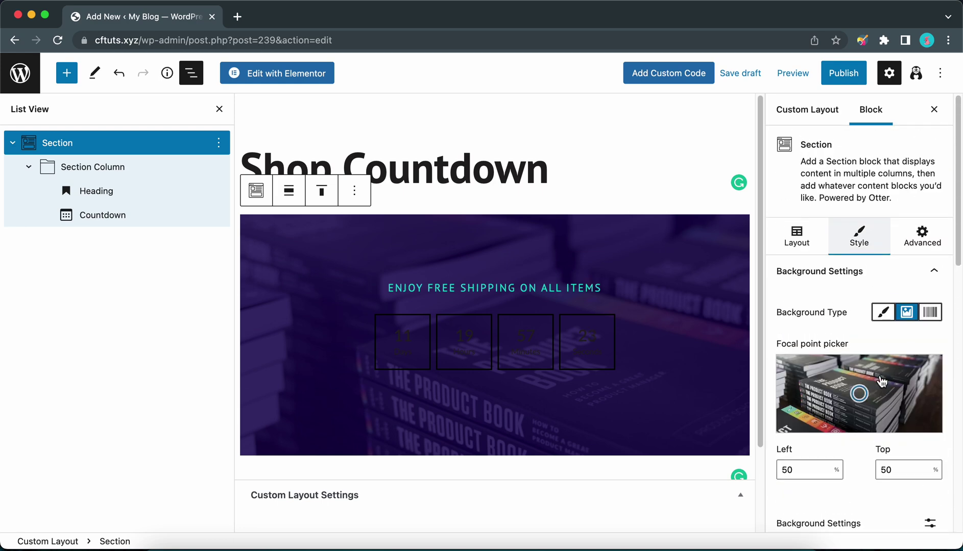
pyautogui.click(532, 345)
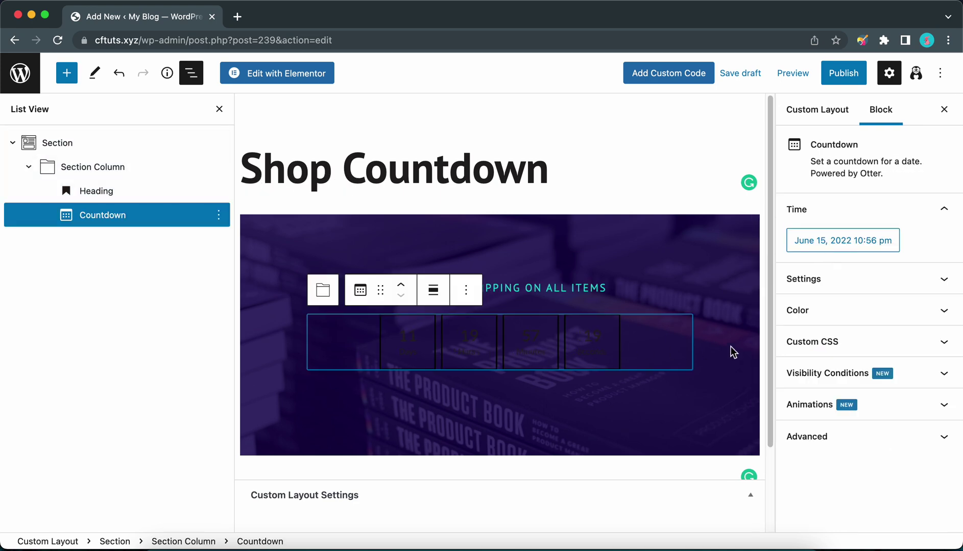
# - Make the countdown labels teal and its numbers white
pyautogui.click(851, 319)
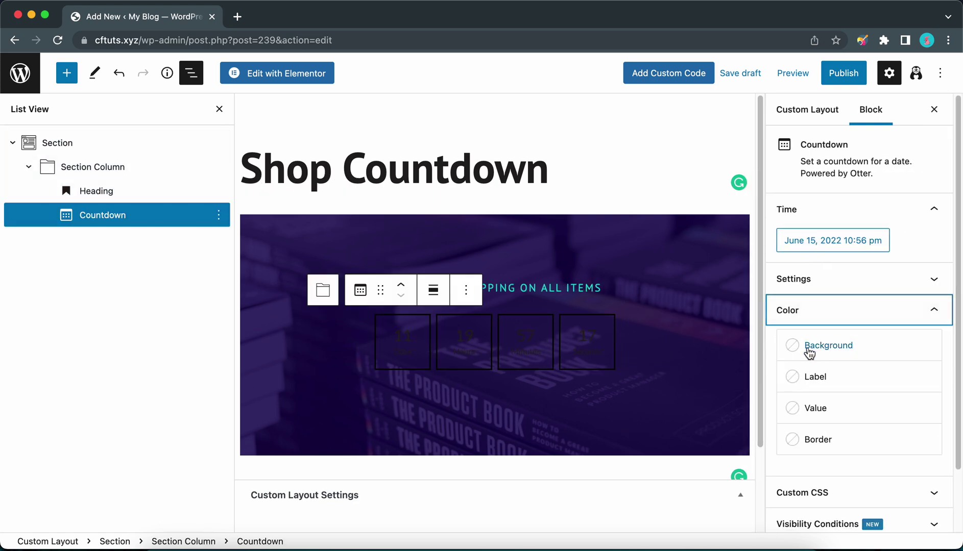
pyautogui.click(827, 380)
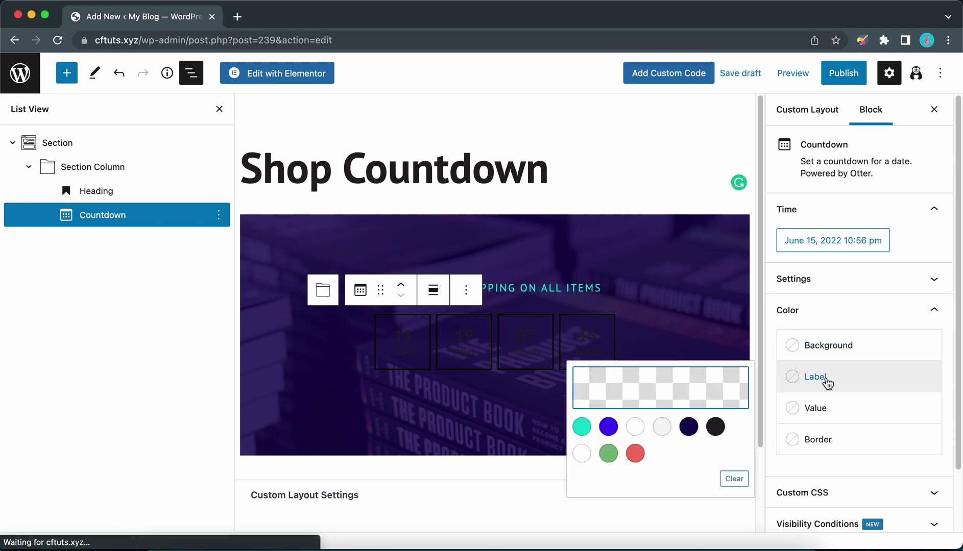
pyautogui.click(581, 428)
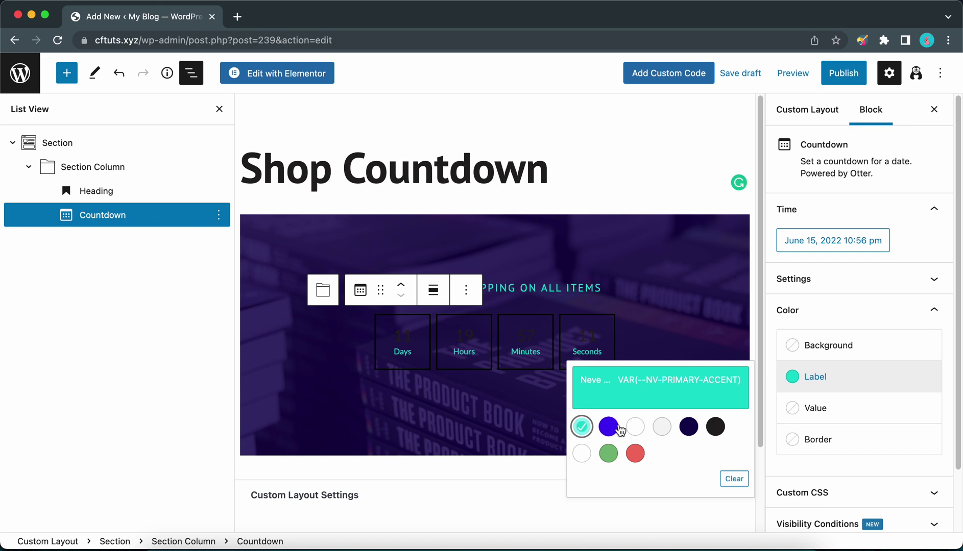
pyautogui.click(821, 418)
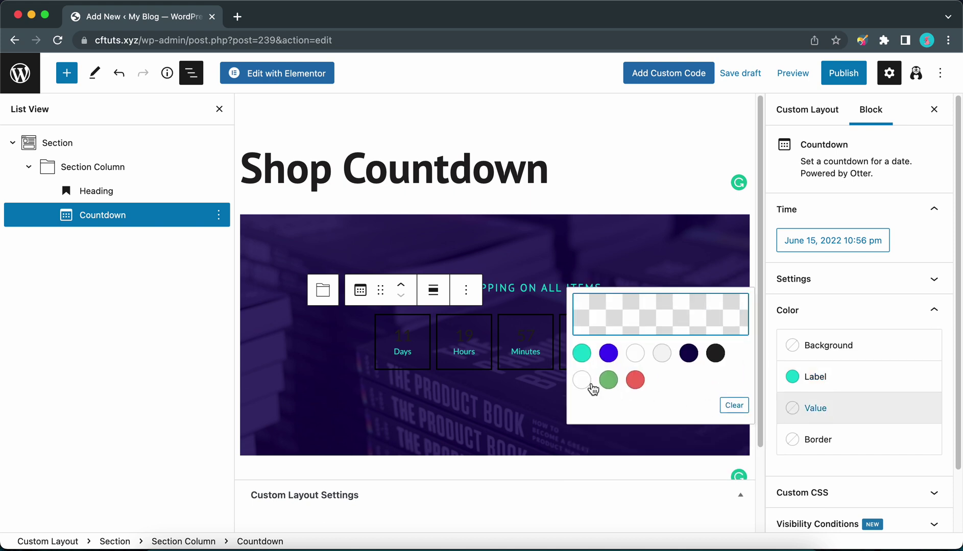
pyautogui.click(581, 380)
# - Set the countdown box borders to teal and reselect the countdown block
pyautogui.click(802, 439)
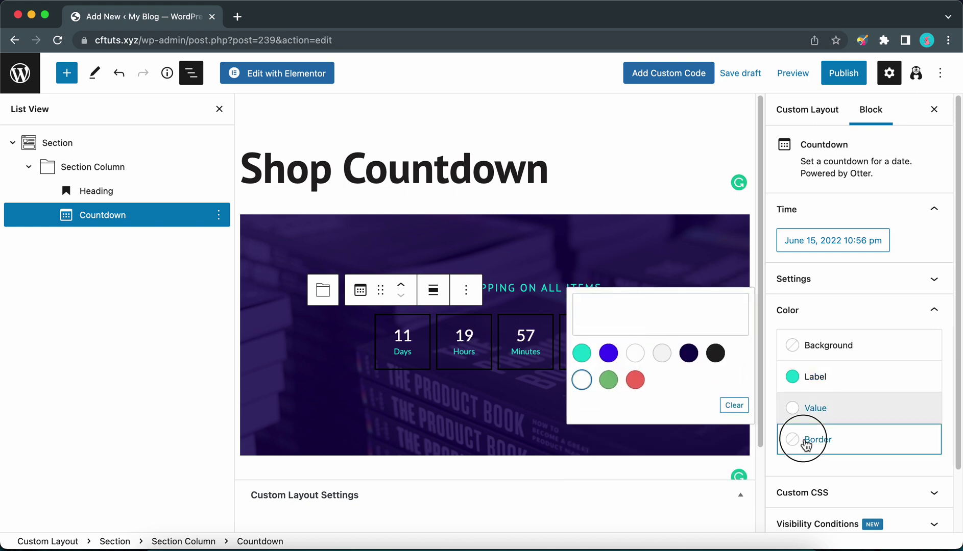
pyautogui.click(582, 414)
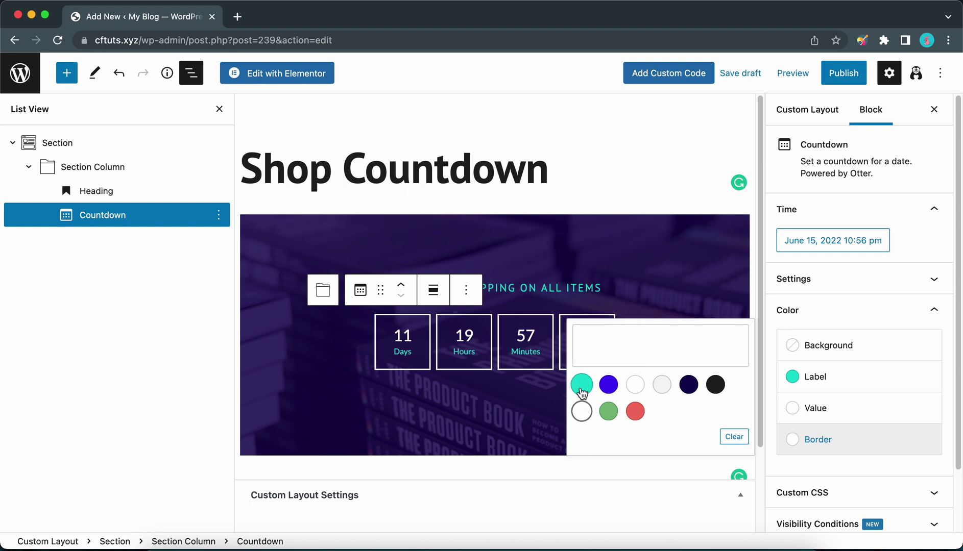
pyautogui.click(582, 387)
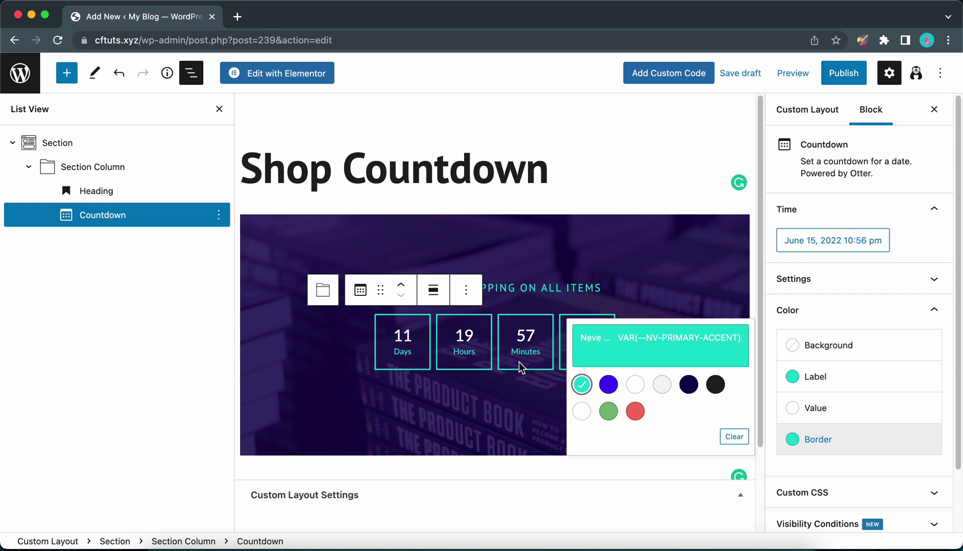
pyautogui.click(534, 422)
pyautogui.click(594, 351)
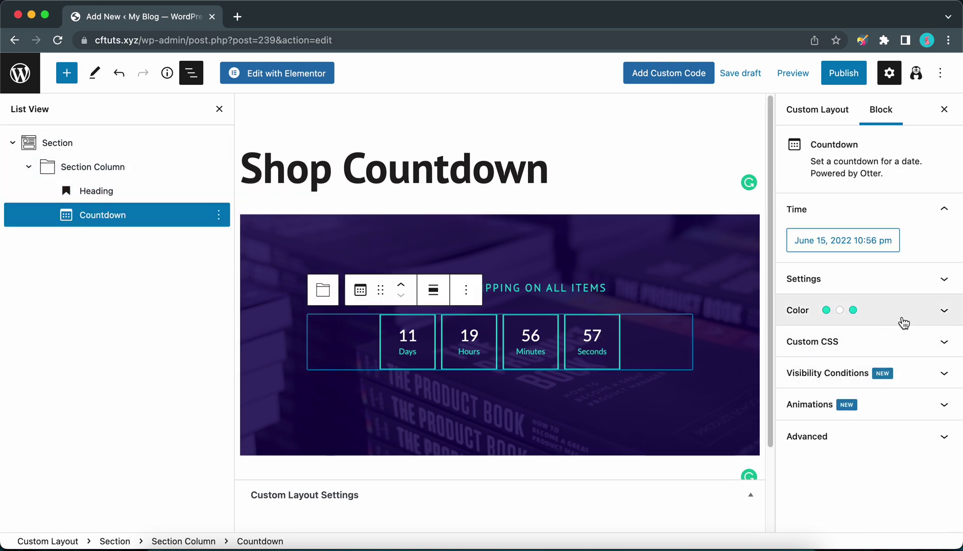
# - Toggle the countdown's Custom CSS open and shut, then expand Visibility Conditions and Animations
pyautogui.click(936, 346)
pyautogui.scroll(-3, 935, 222)
pyautogui.scroll(2, 934, 204)
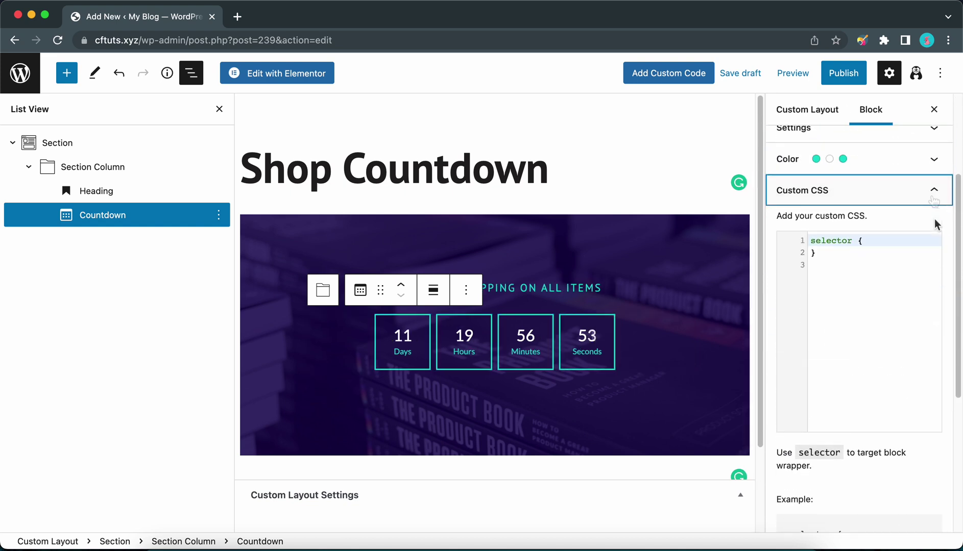
pyautogui.click(934, 193)
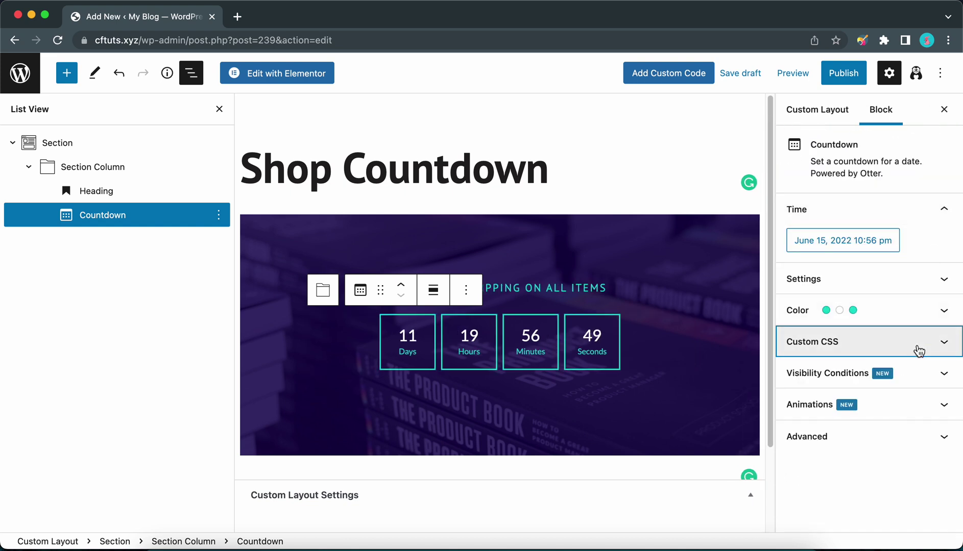
pyautogui.click(945, 377)
pyautogui.scroll(-2, 944, 382)
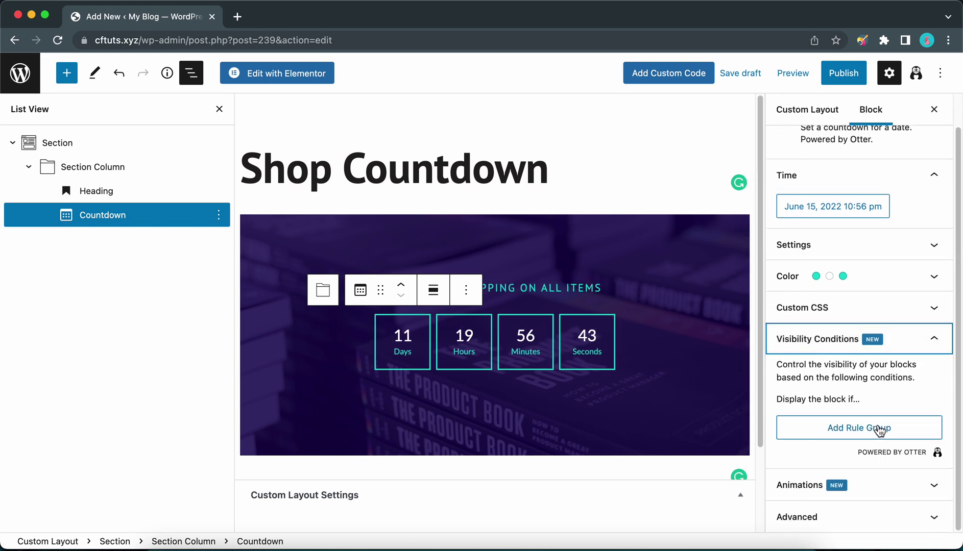
pyautogui.click(921, 486)
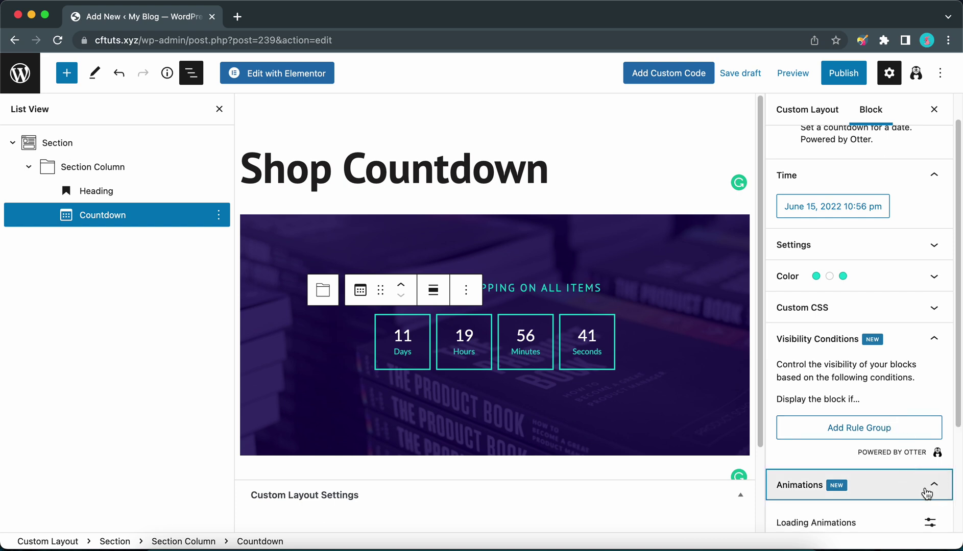
# - Choose Bounce In as the countdown's loading animation, then select the enclosing Section block
pyautogui.click(930, 410)
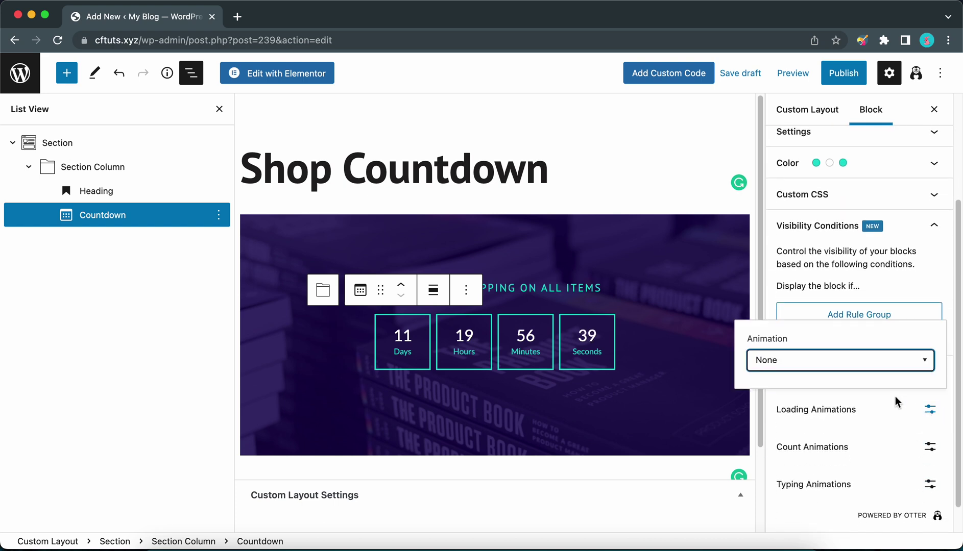
pyautogui.click(873, 371)
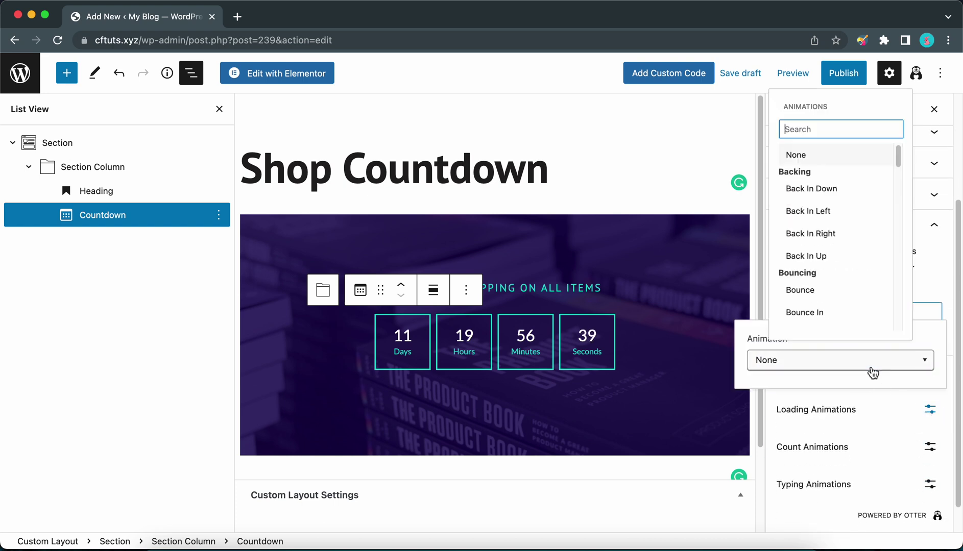
pyautogui.click(817, 316)
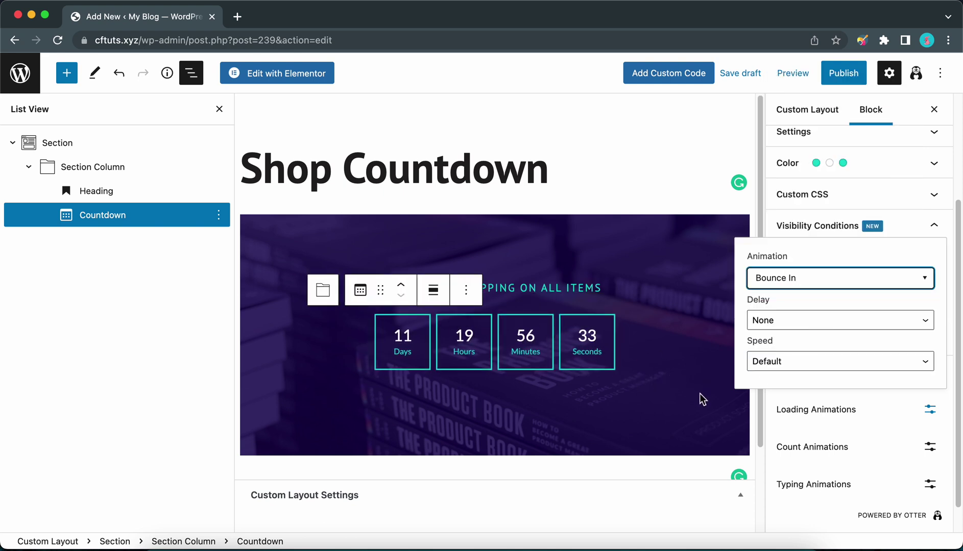
pyautogui.click(769, 419)
pyautogui.scroll(-1, 857, 449)
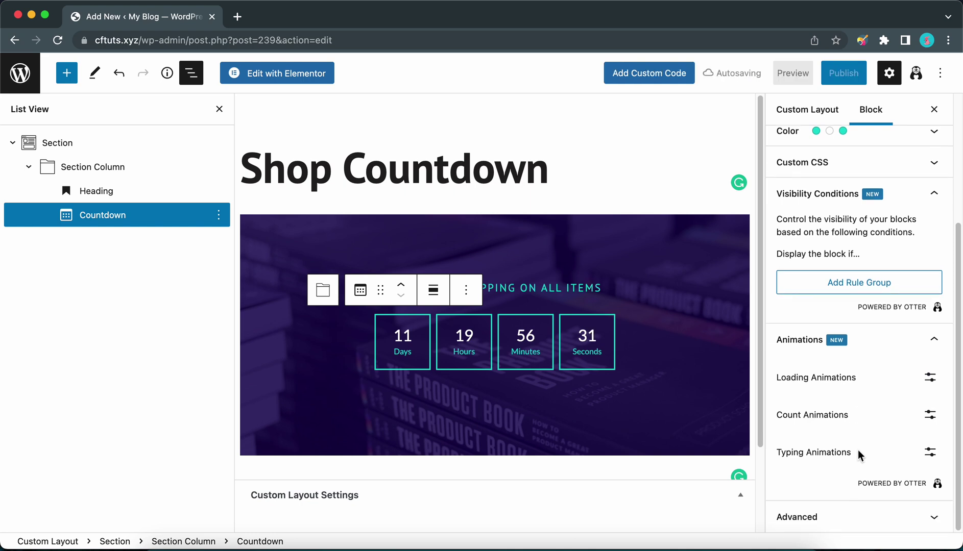
pyautogui.scroll(2, 857, 450)
pyautogui.click(686, 365)
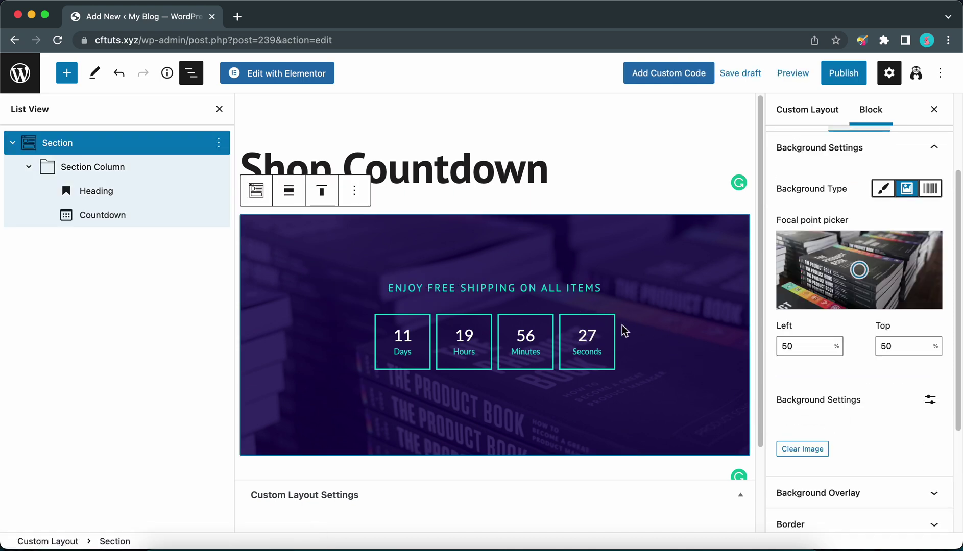
# - Preview the Shop Countdown layout in a new tab, close it, and bring up the pre-publish check
pyautogui.click(801, 73)
pyautogui.click(734, 198)
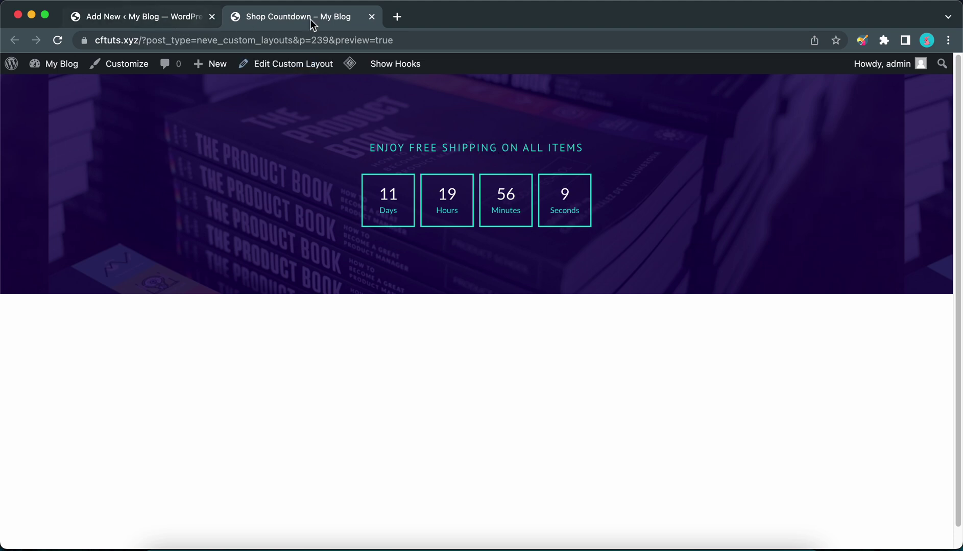
pyautogui.click(377, 18)
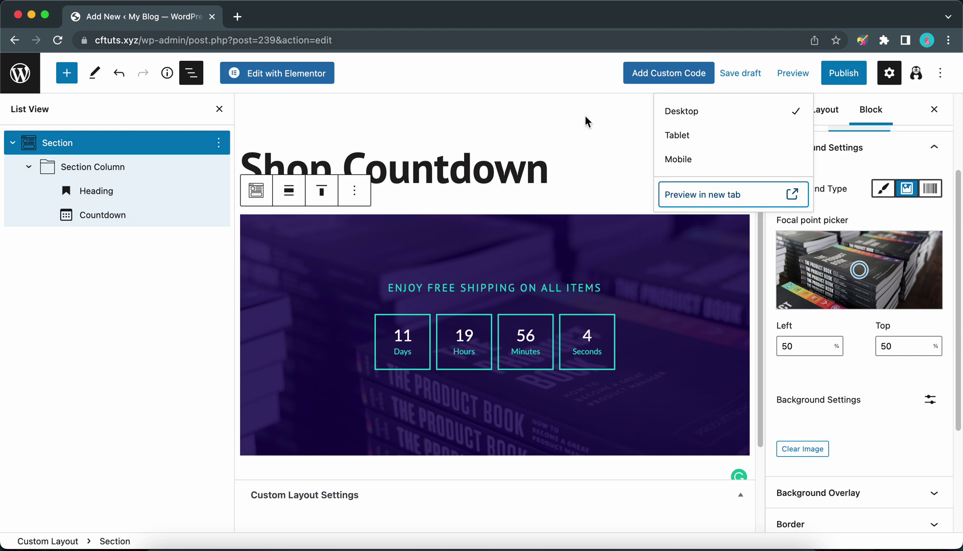
pyautogui.click(579, 144)
pyautogui.click(843, 73)
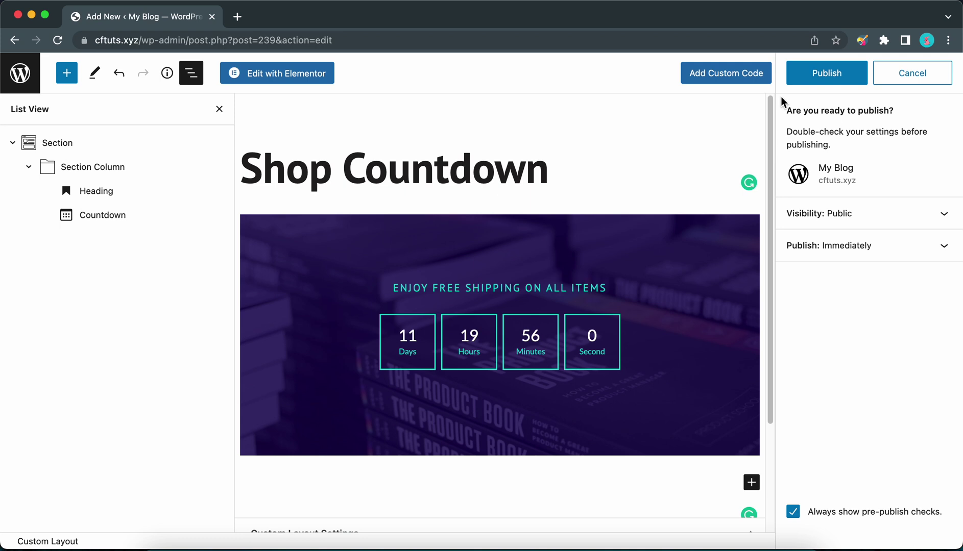
# - Cancel publishing and set Custom Layout Settings to Layout: Hooks, Hook: After Header Hook
pyautogui.click(887, 76)
pyautogui.scroll(-5, 481, 233)
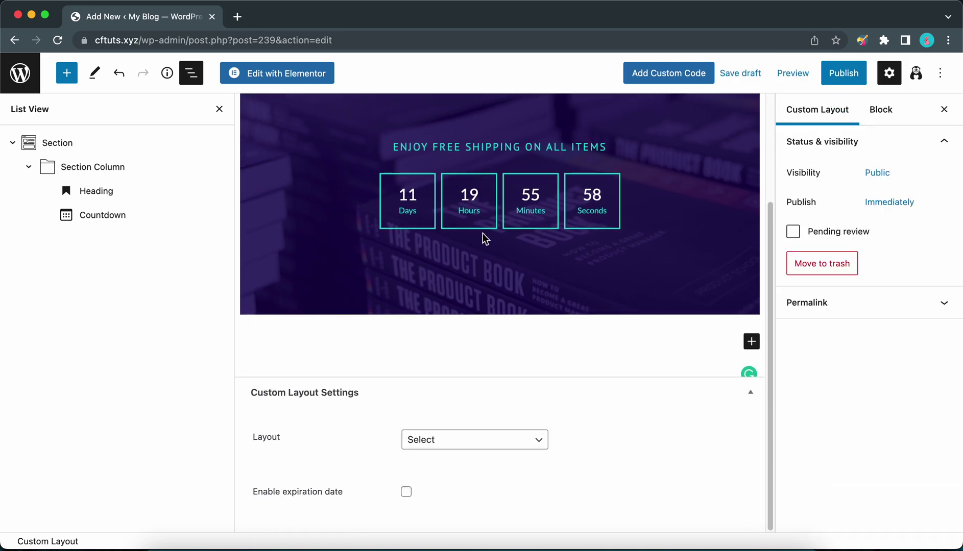
pyautogui.click(483, 446)
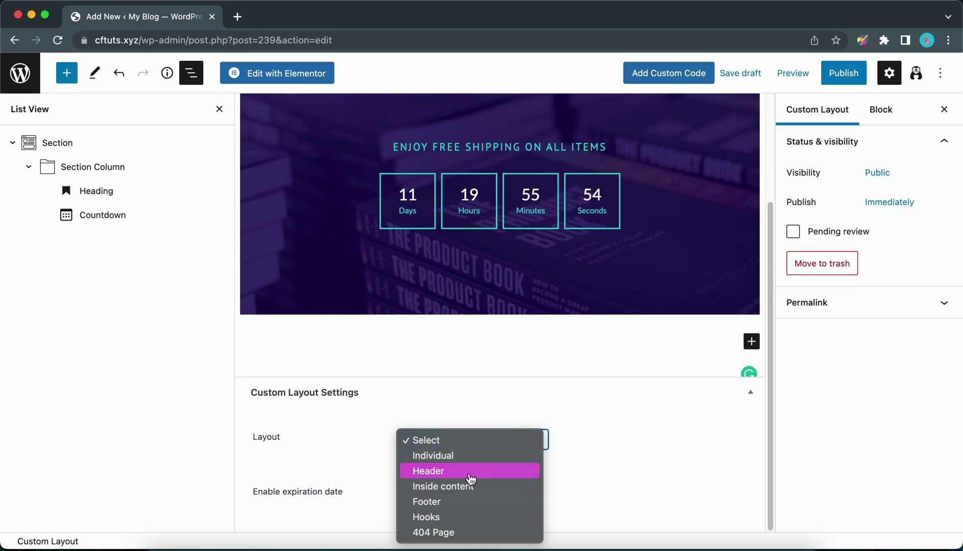
pyautogui.click(455, 519)
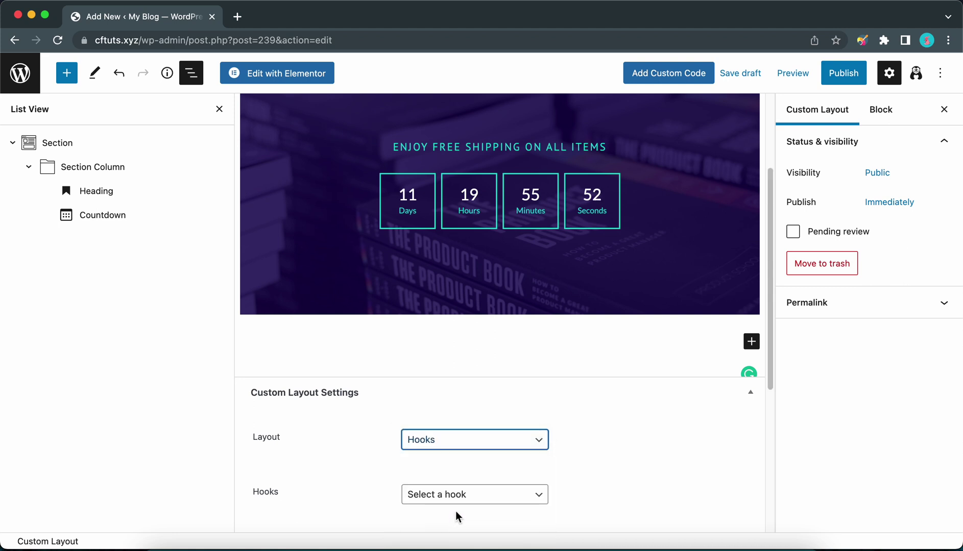
pyautogui.scroll(-2, 454, 462)
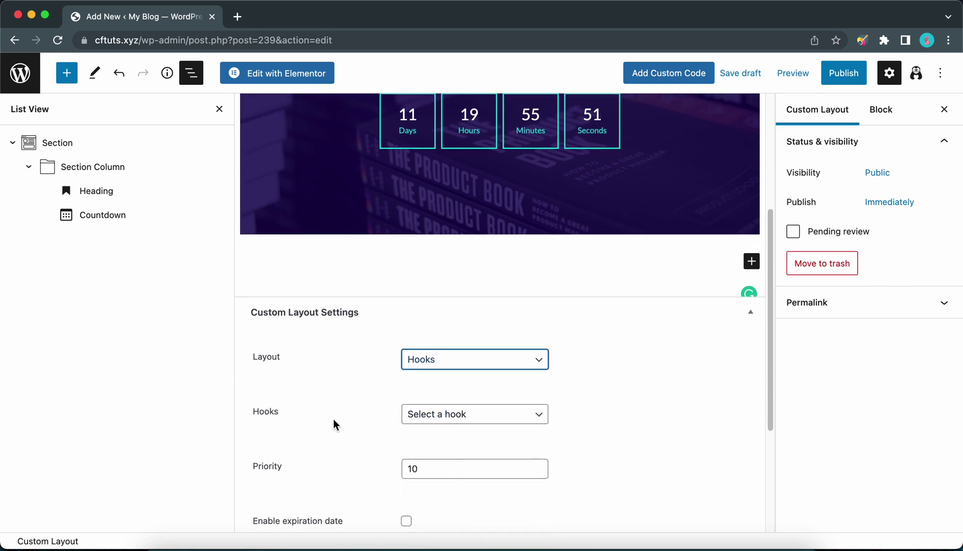
pyautogui.click(452, 419)
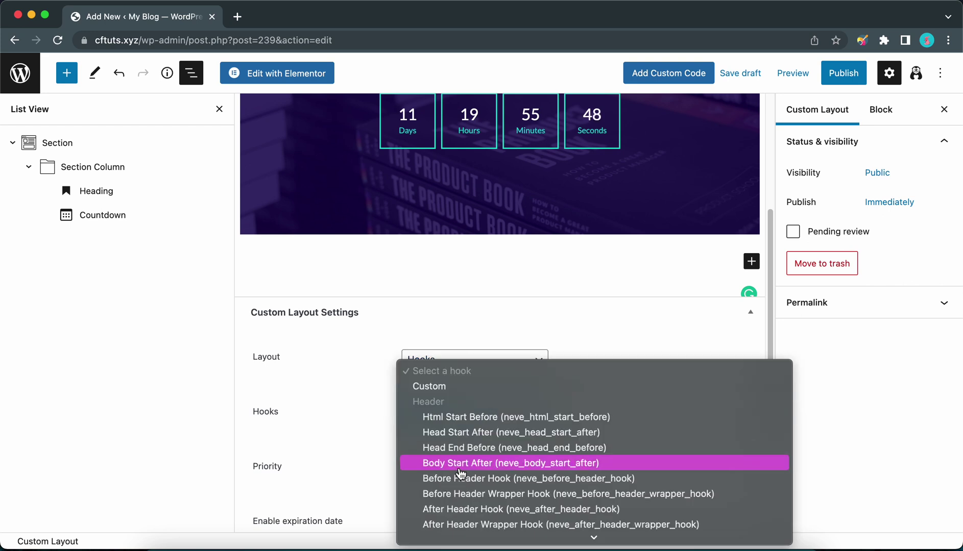
pyautogui.click(458, 509)
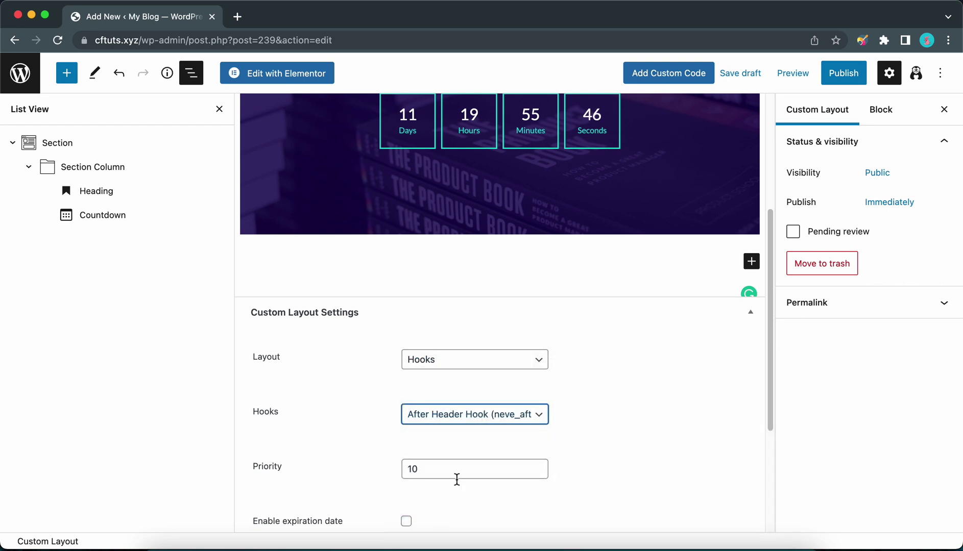
pyautogui.scroll(-4, 465, 437)
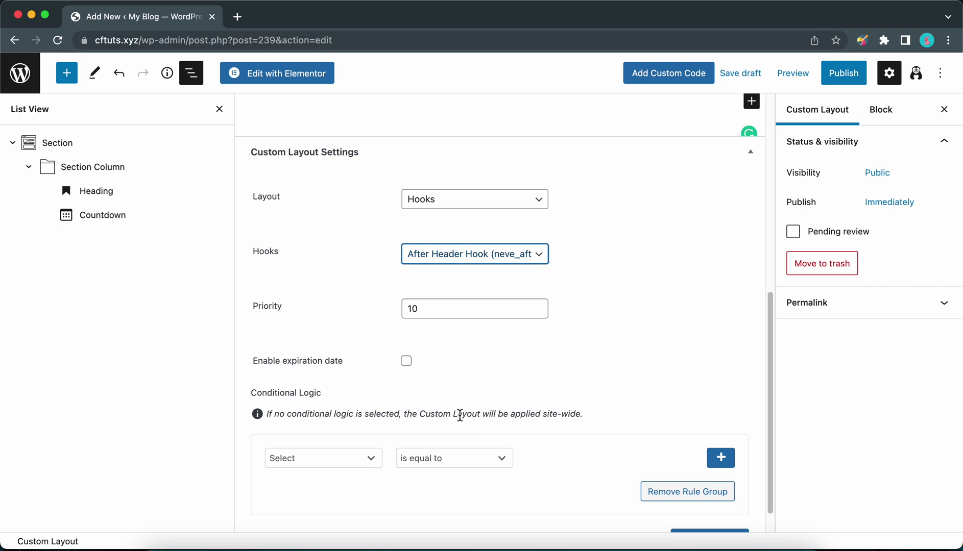
# - Enable an expiration date of 15 June 2022 for the layout
pyautogui.click(410, 365)
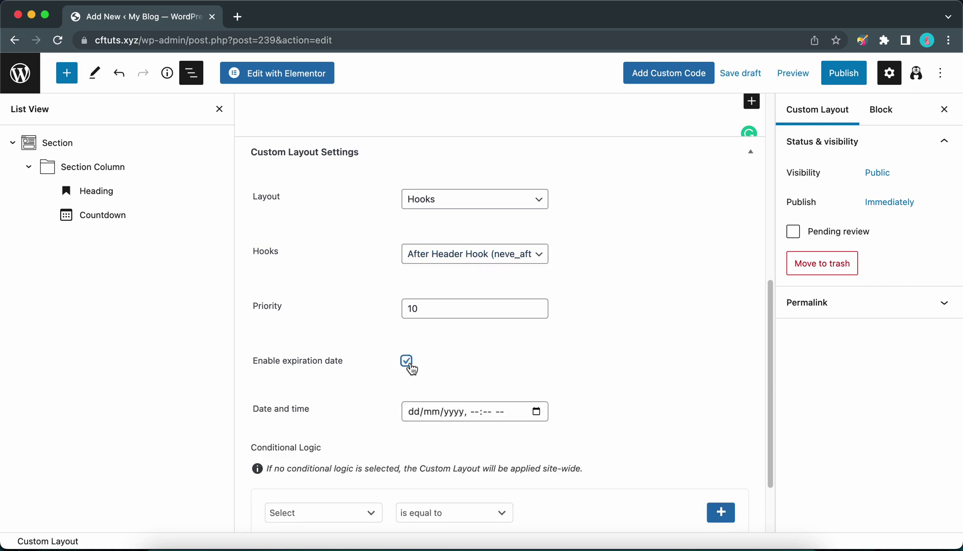
pyautogui.click(535, 412)
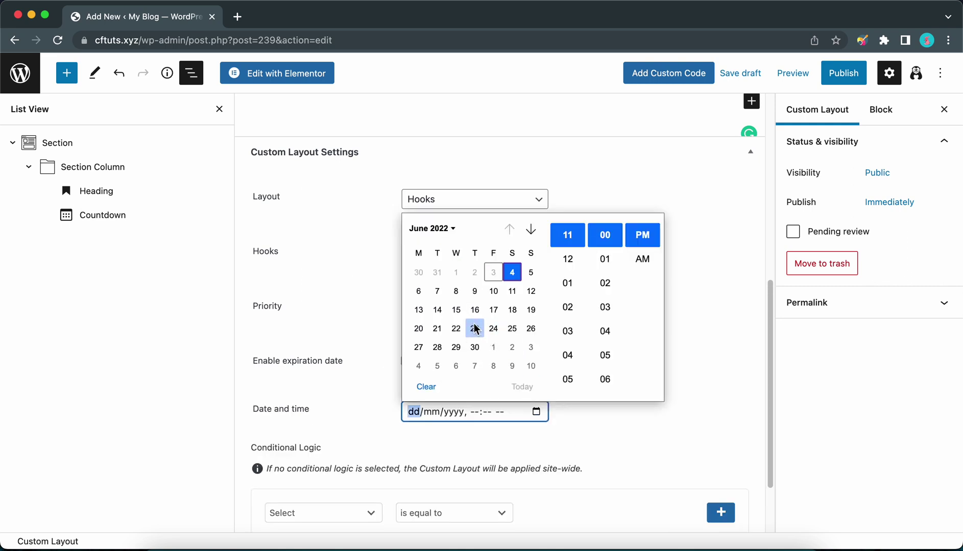
pyautogui.click(461, 312)
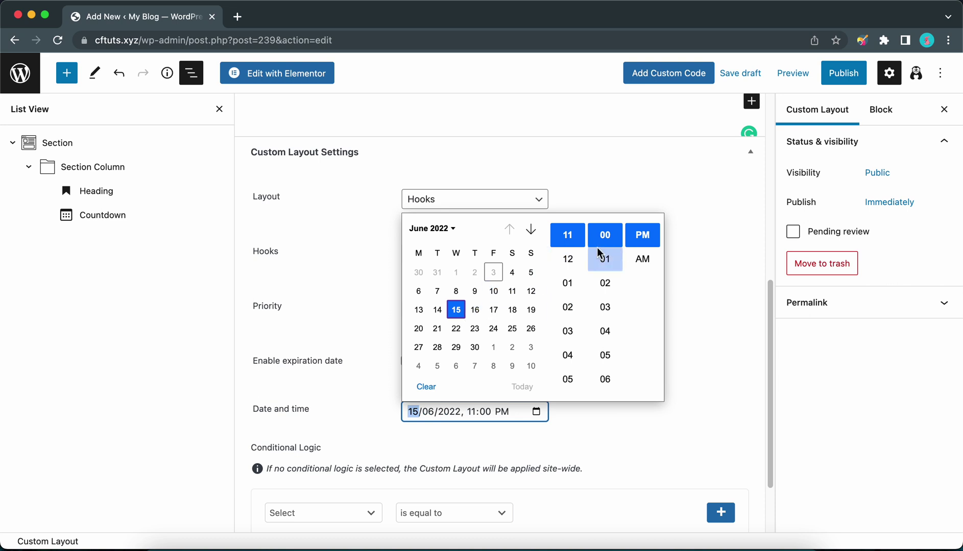
pyautogui.click(715, 406)
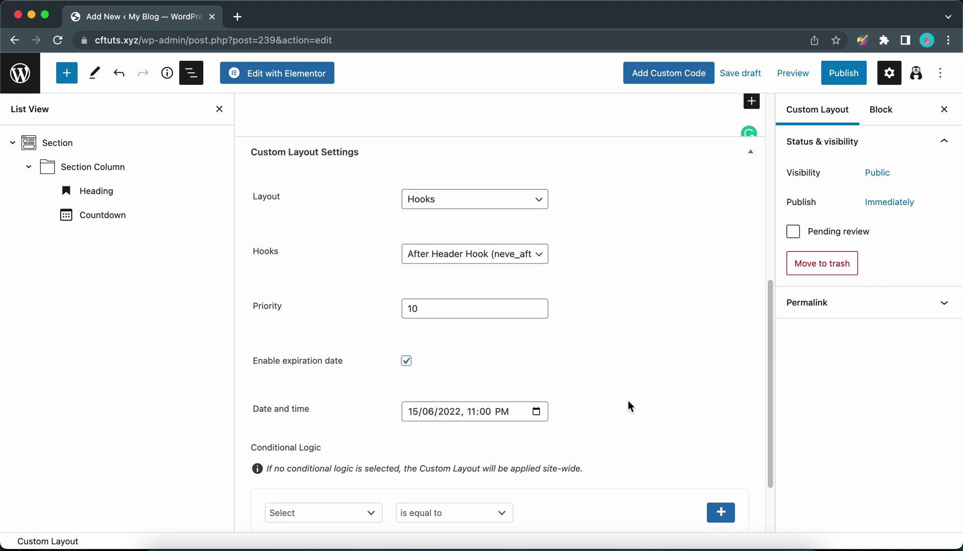
# - Add a conditional logic rule: Archive Type is equal to Products
pyautogui.scroll(-3, 546, 401)
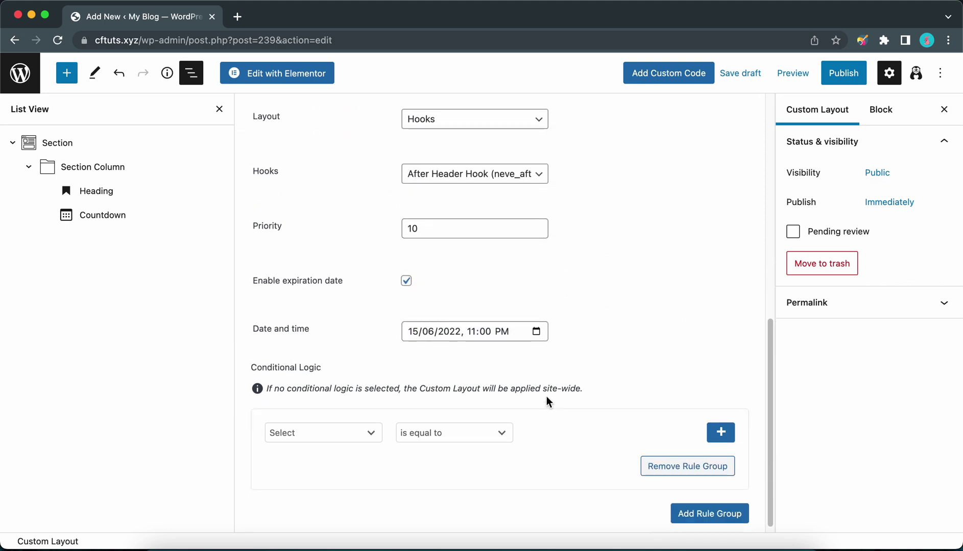
pyautogui.click(364, 442)
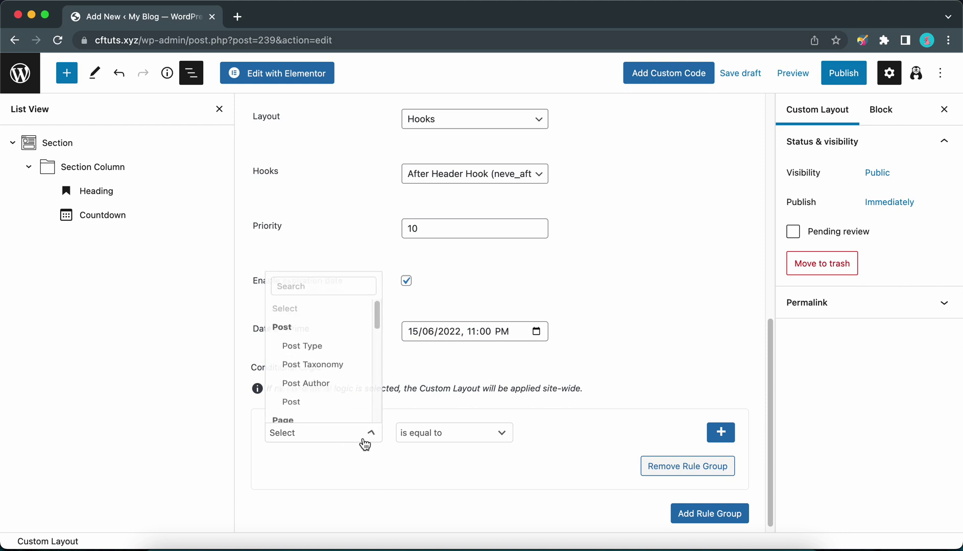
pyautogui.scroll(-4, 341, 372)
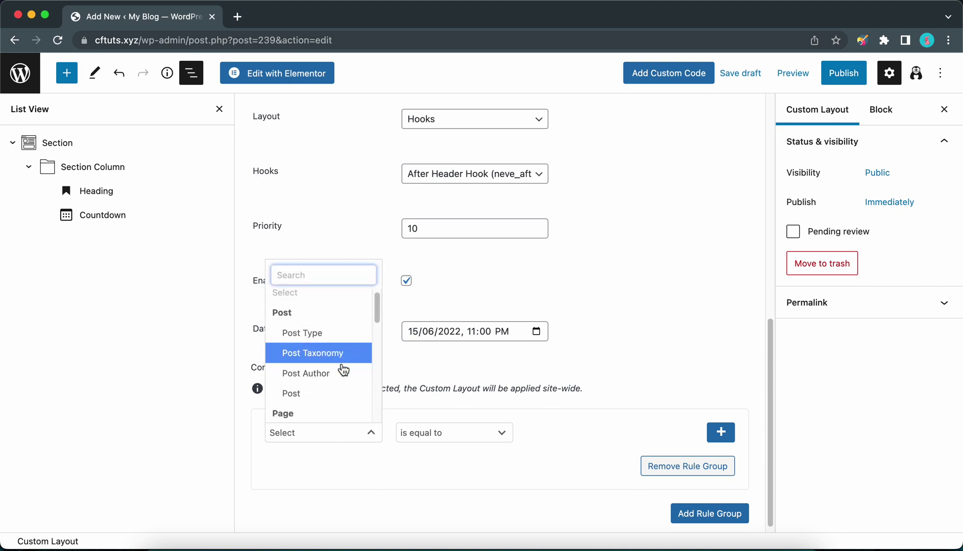
pyautogui.click(343, 369)
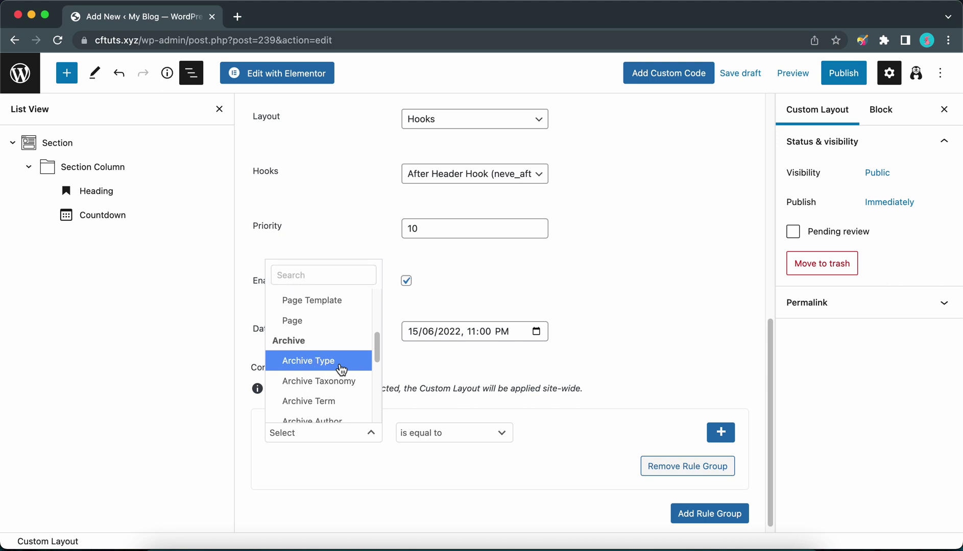
pyautogui.click(555, 483)
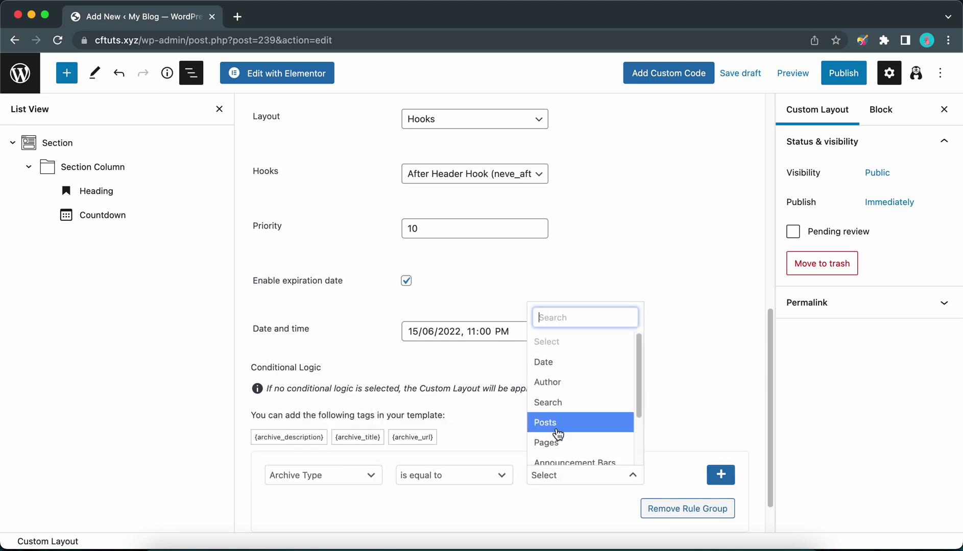
pyautogui.scroll(-2, 559, 424)
pyautogui.click(562, 458)
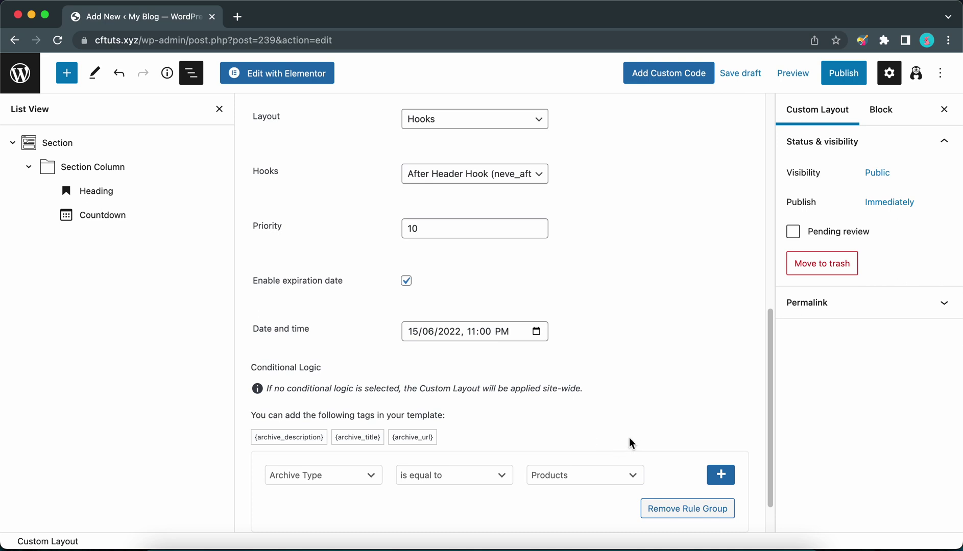
pyautogui.scroll(10, 672, 429)
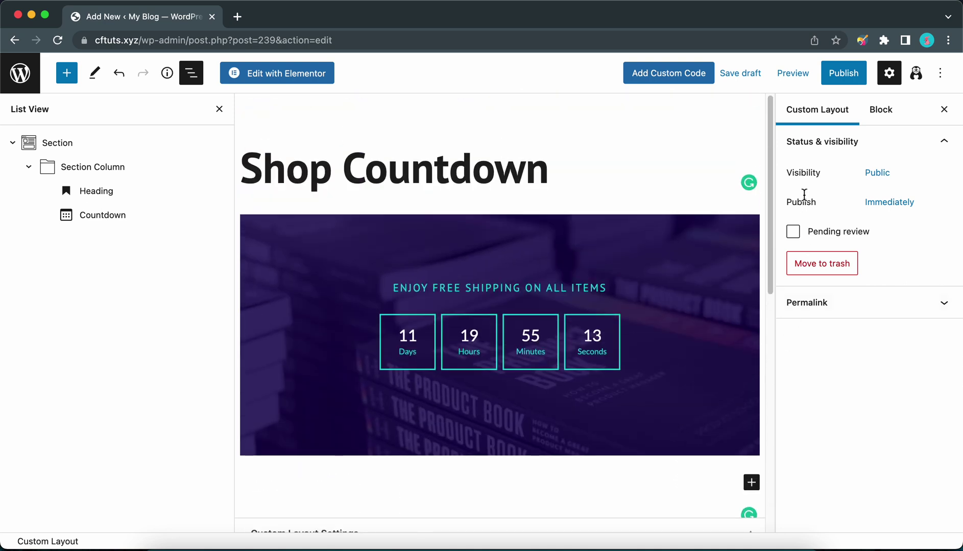
# - Publish the Shop Countdown layout, open the live site in a new tab, and go to SHOP
pyautogui.click(828, 81)
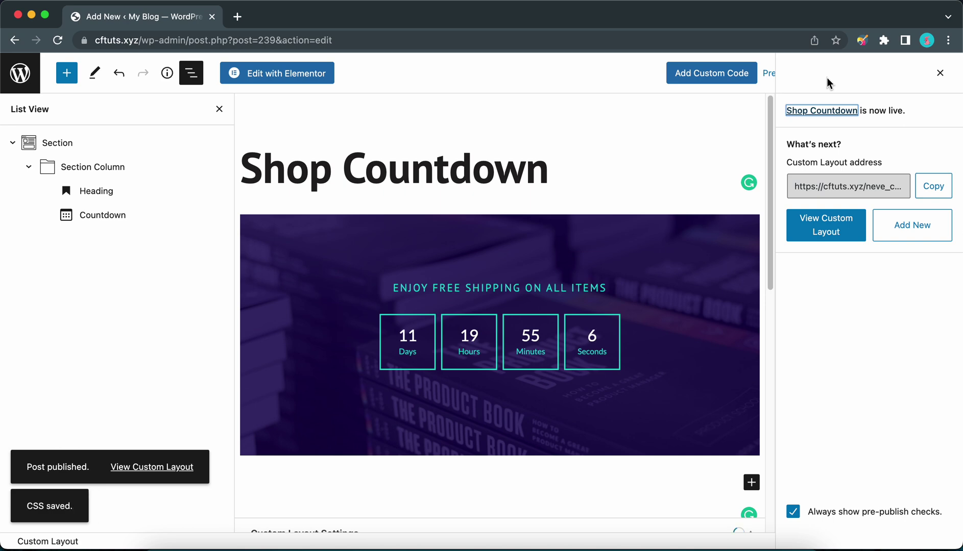
pyautogui.click(826, 224)
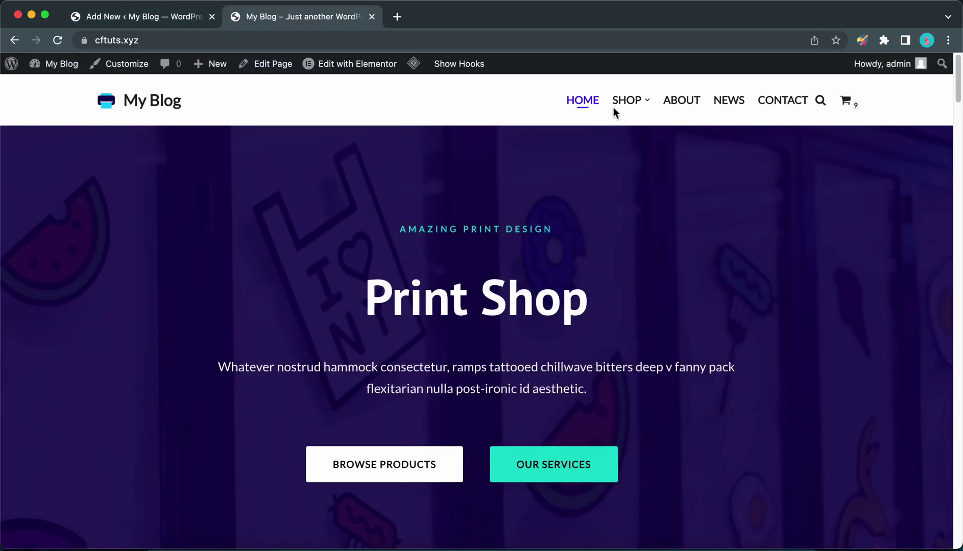
pyautogui.click(630, 106)
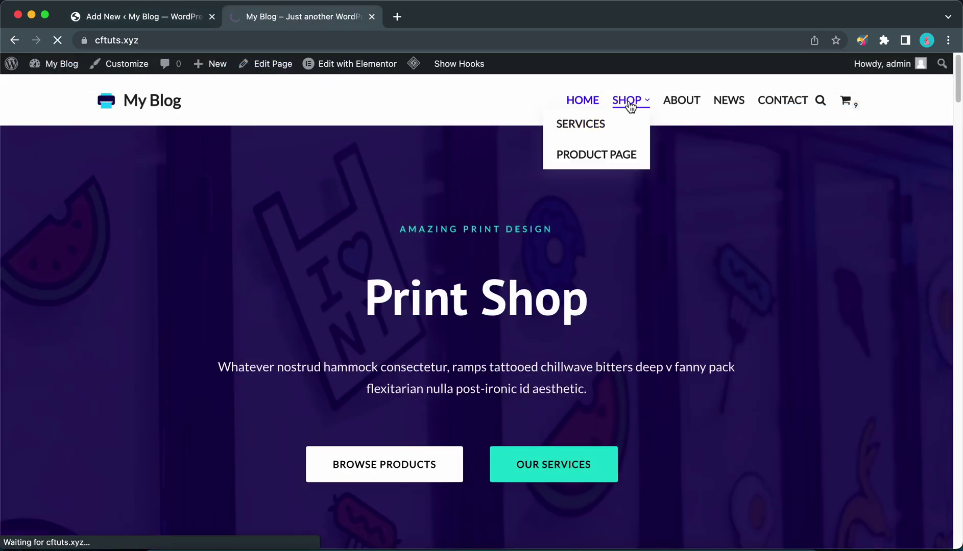